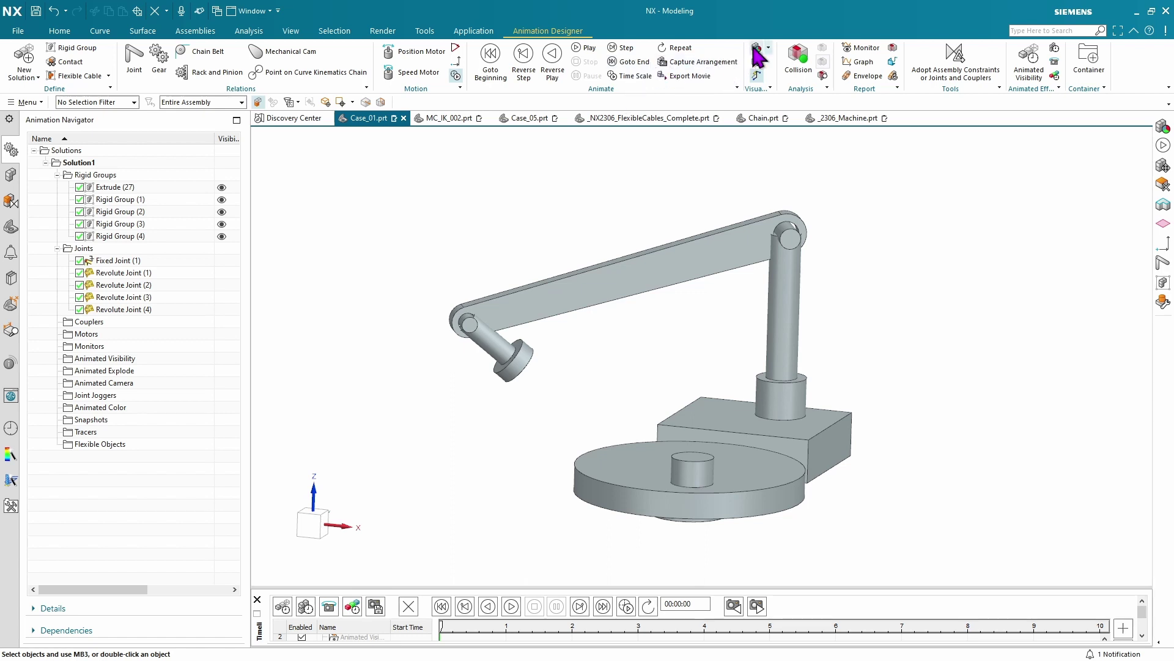
- Color the robot arm parts by rigid group and show all joints in the 3D graphic window
{"action": "left_click", "coordinate": [754, 49]}
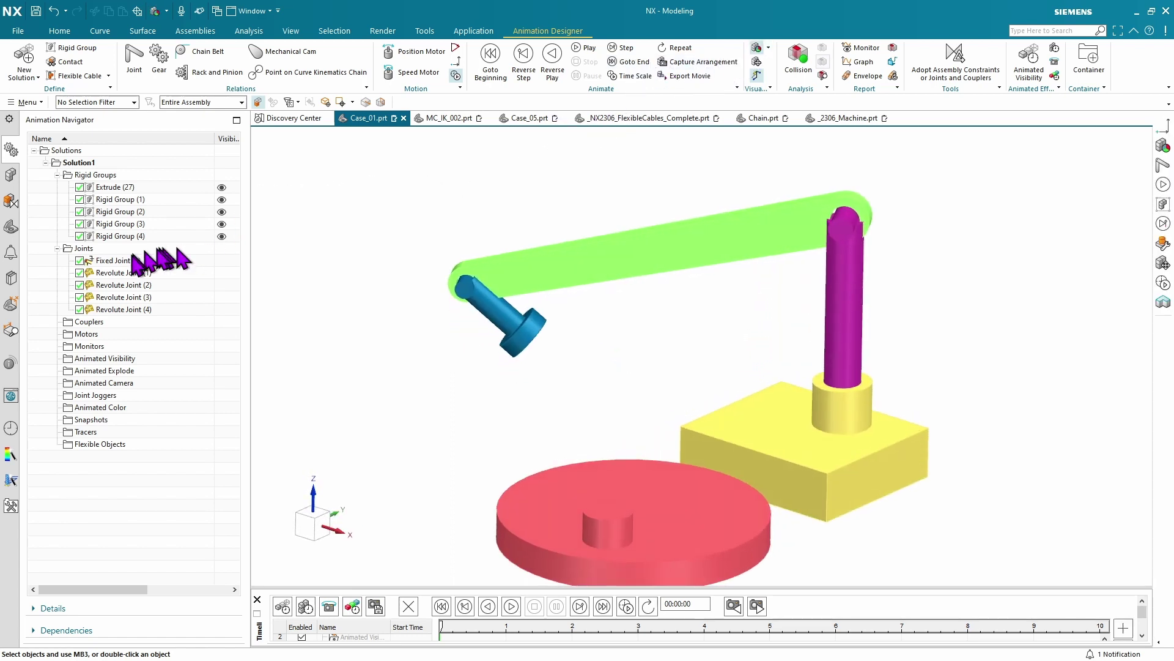
{"action": "left_click", "coordinate": [118, 262]}
{"action": "right_click", "coordinate": [113, 249]}
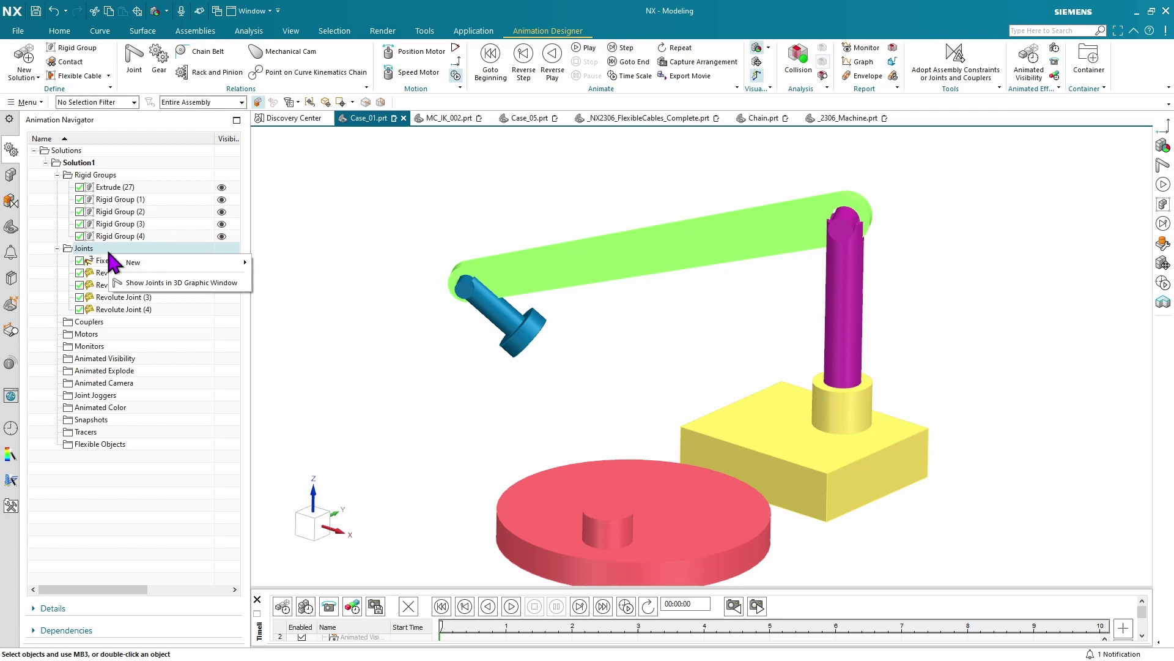
{"action": "left_click", "coordinate": [165, 281]}
- Examine the arm and turntable joints from several angles, and hide the joints in the 3D graphic window
{"action": "middle_click_drag", "start_coordinate": [320, 236], "coordinate": [527, 297]}
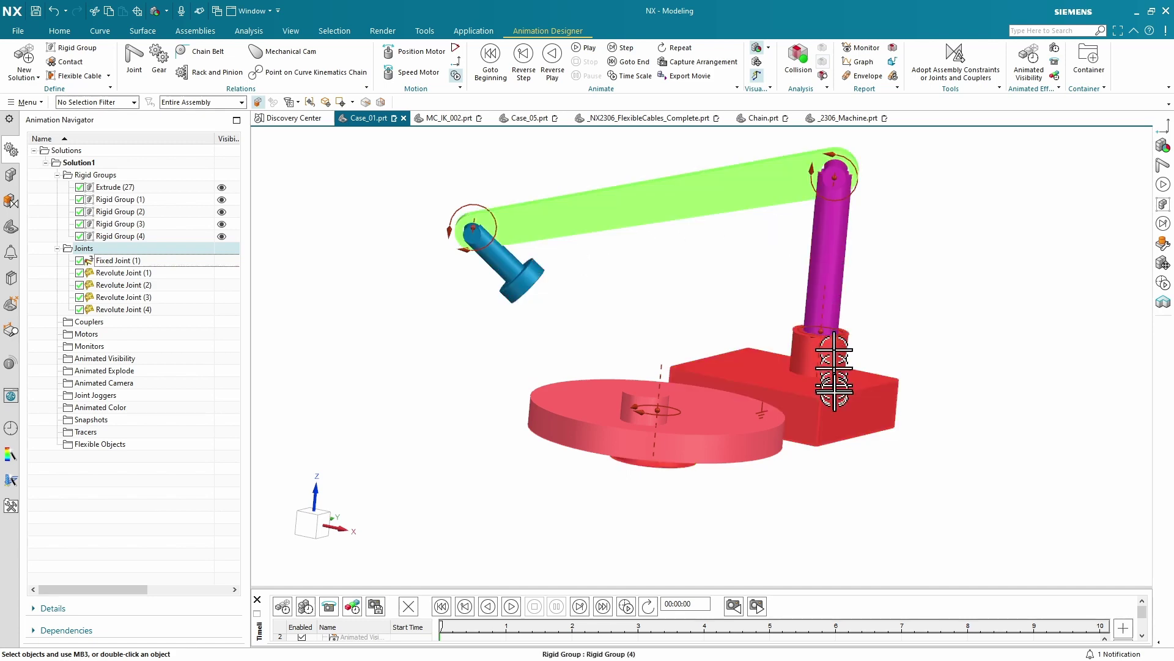
{"action": "middle_click_drag", "start_coordinate": [833, 367], "coordinate": [481, 453]}
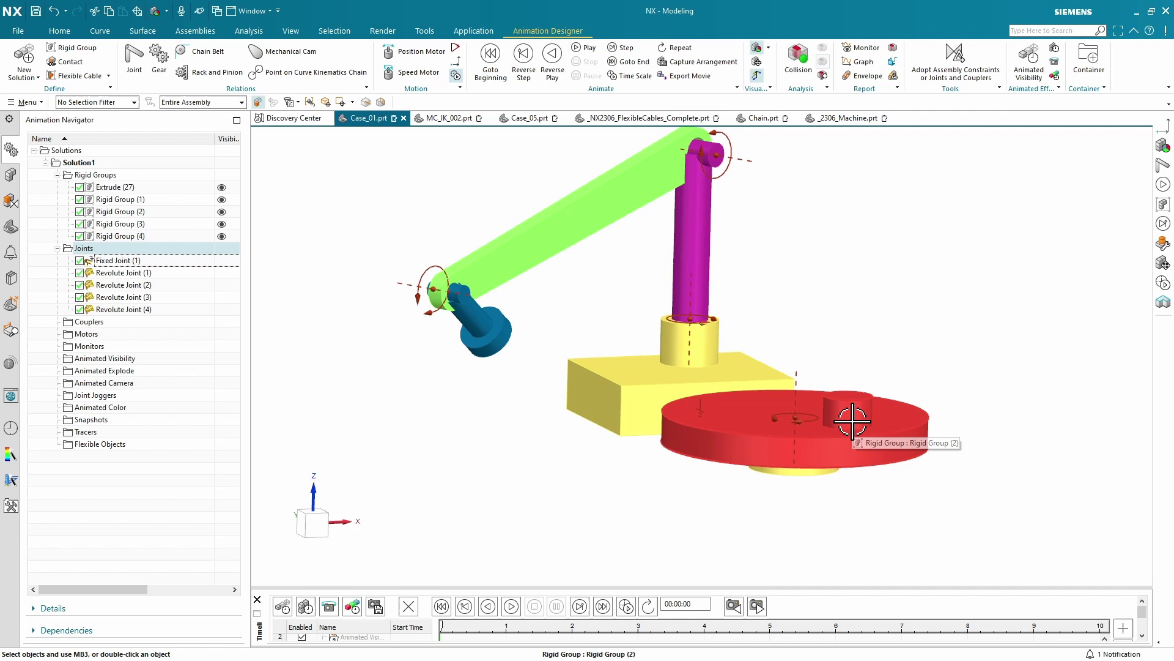
{"action": "middle_click_drag", "start_coordinate": [852, 422], "coordinate": [853, 419]}
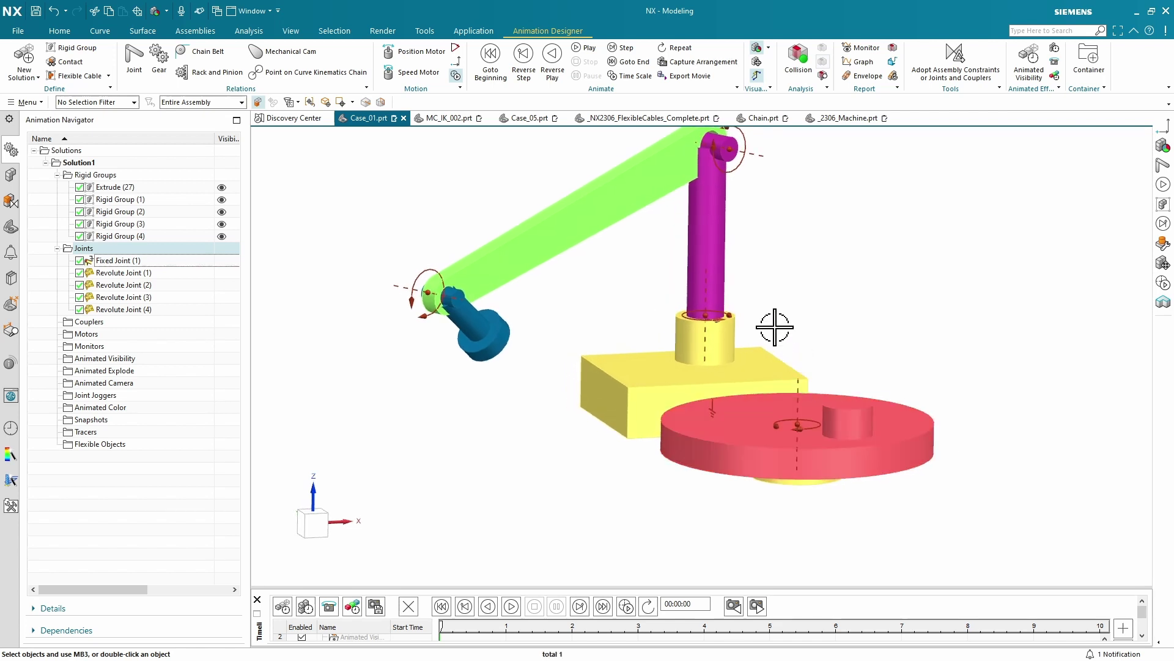
{"action": "right_click", "coordinate": [121, 251]}
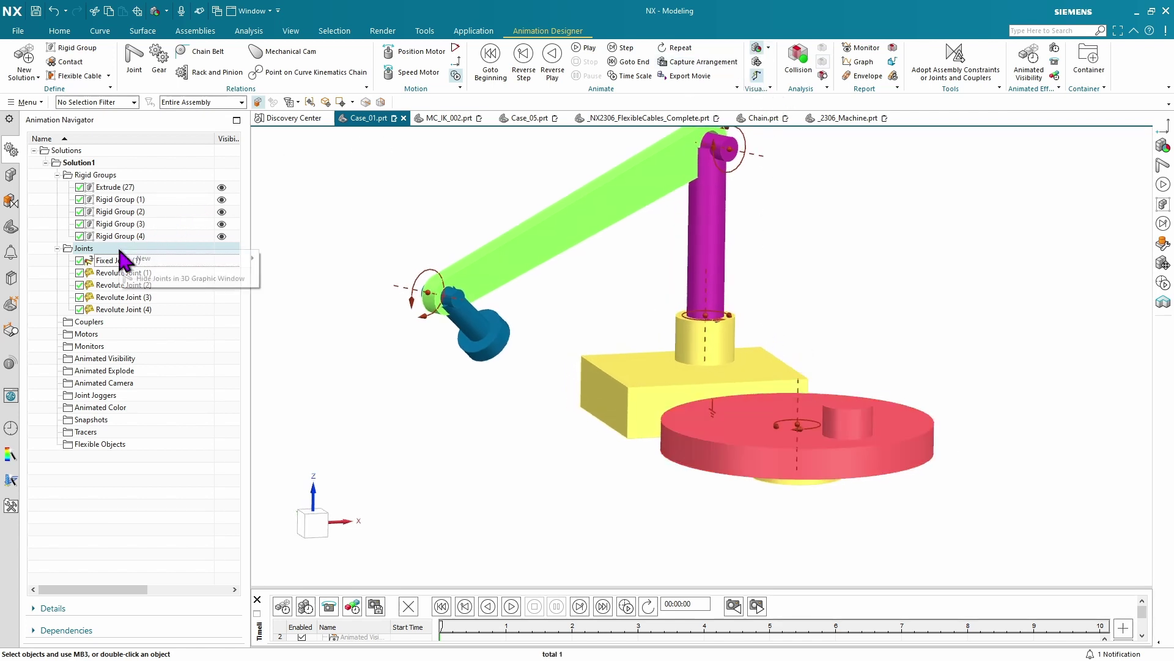
{"action": "left_click", "coordinate": [150, 279]}
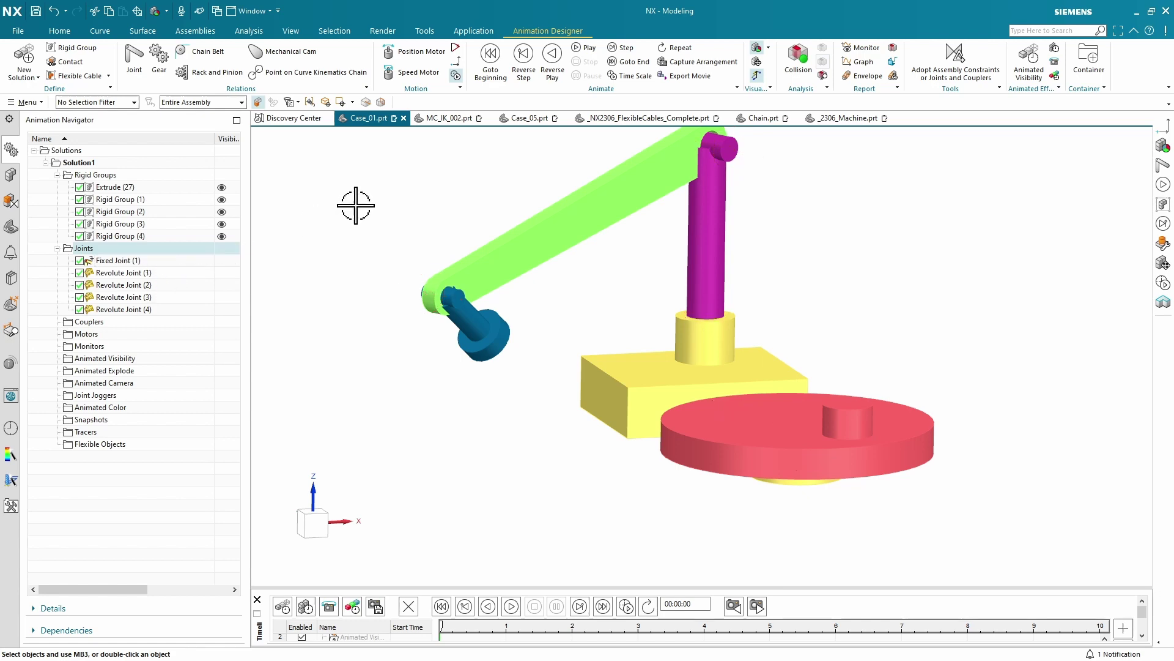
- Start a two-body Inverse Kinematics motor with the blue end effector as Rigid Group 1 and the center of its outer circular face as the point
{"action": "left_click", "coordinate": [458, 73]}
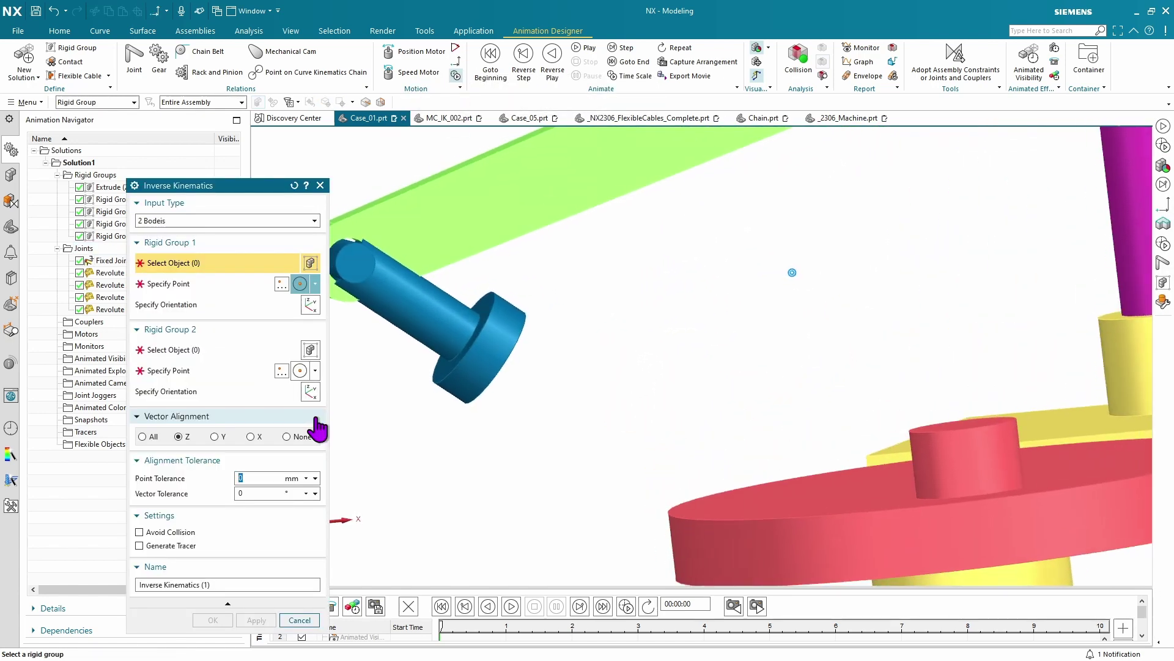
{"action": "left_click", "coordinate": [157, 221]}
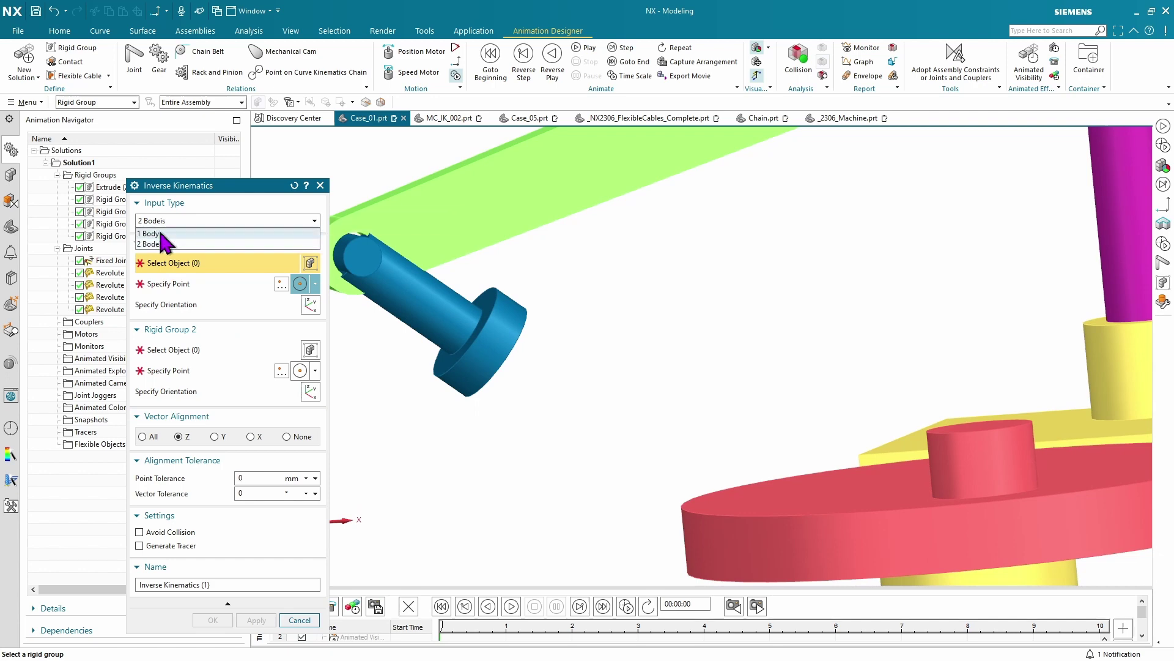
{"action": "left_click", "coordinate": [160, 243]}
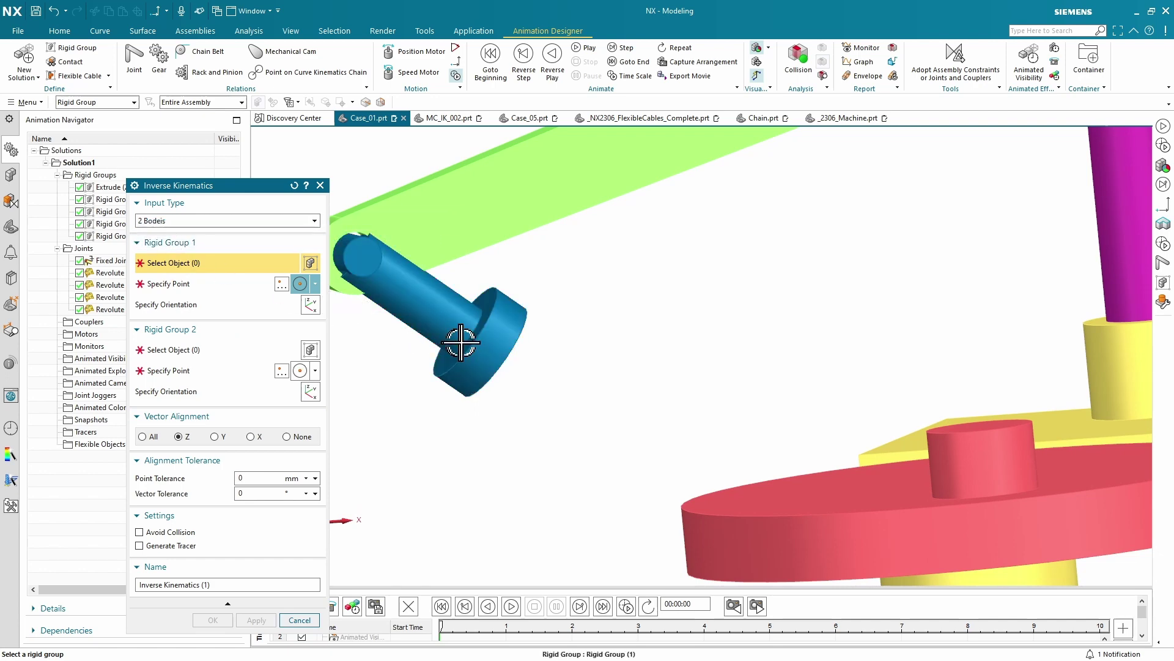
{"action": "left_click", "coordinate": [422, 331]}
{"action": "scroll", "coordinate": [600, 398], "scroll_direction": "up", "scroll_amount": 5}
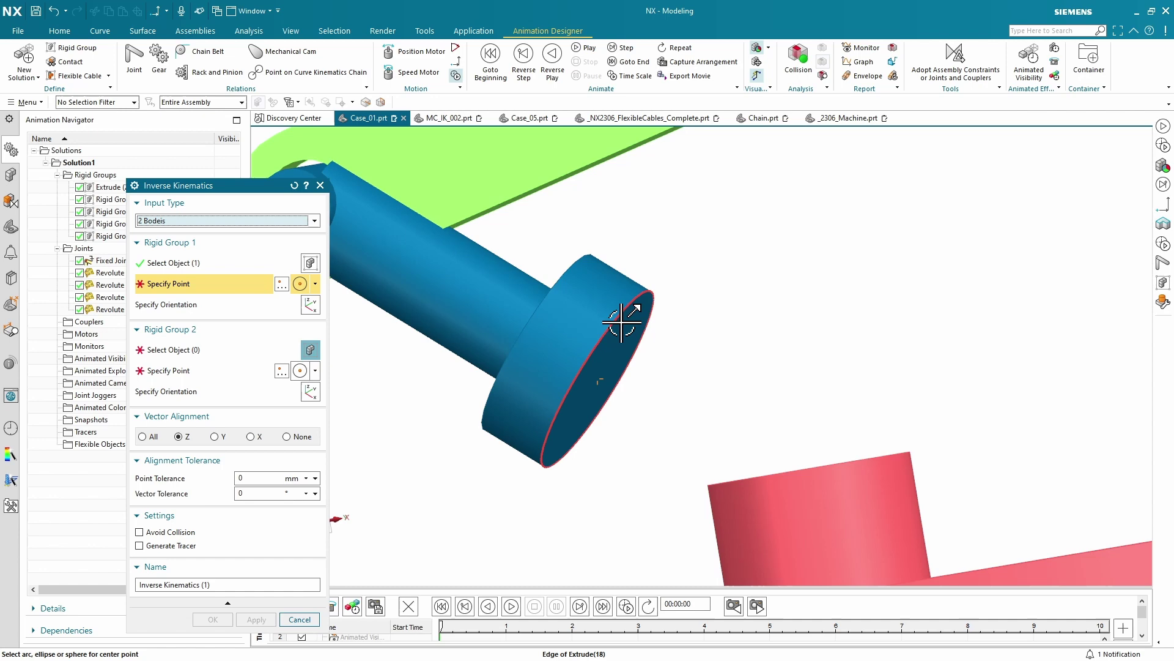
{"action": "left_click", "coordinate": [624, 342]}
{"action": "scroll", "coordinate": [673, 342], "scroll_direction": "down", "scroll_amount": 5}
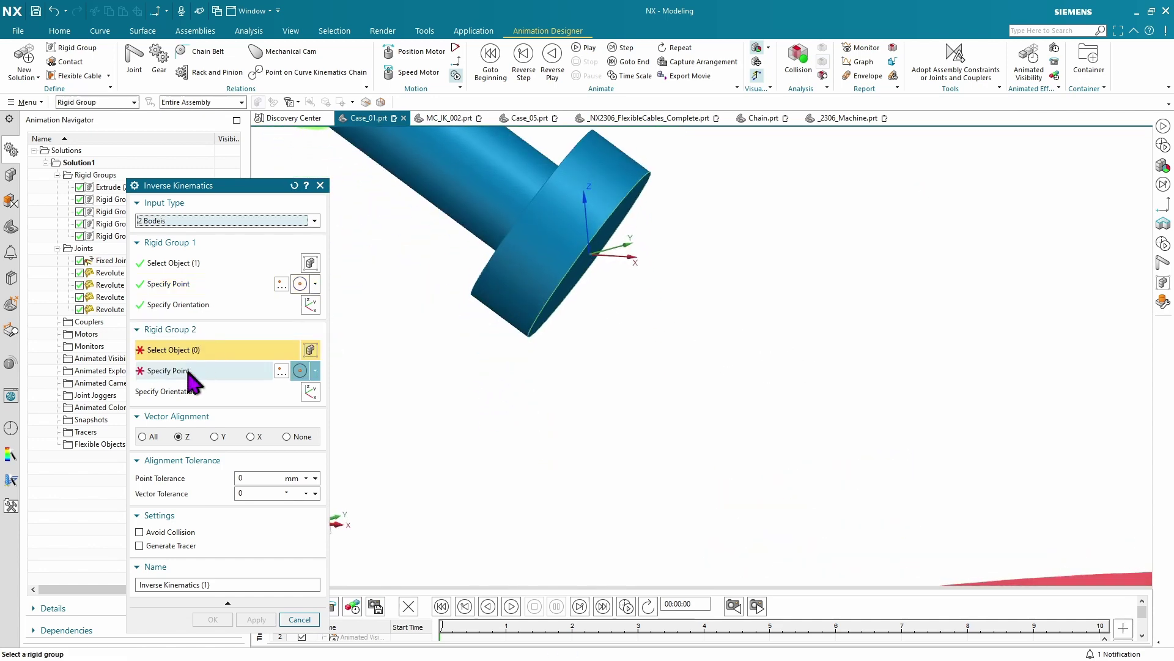
- Orient Rigid Group 1's coordinate system so its Z axis runs along the end effector's axis back into the shaft
{"action": "left_click", "coordinate": [254, 309]}
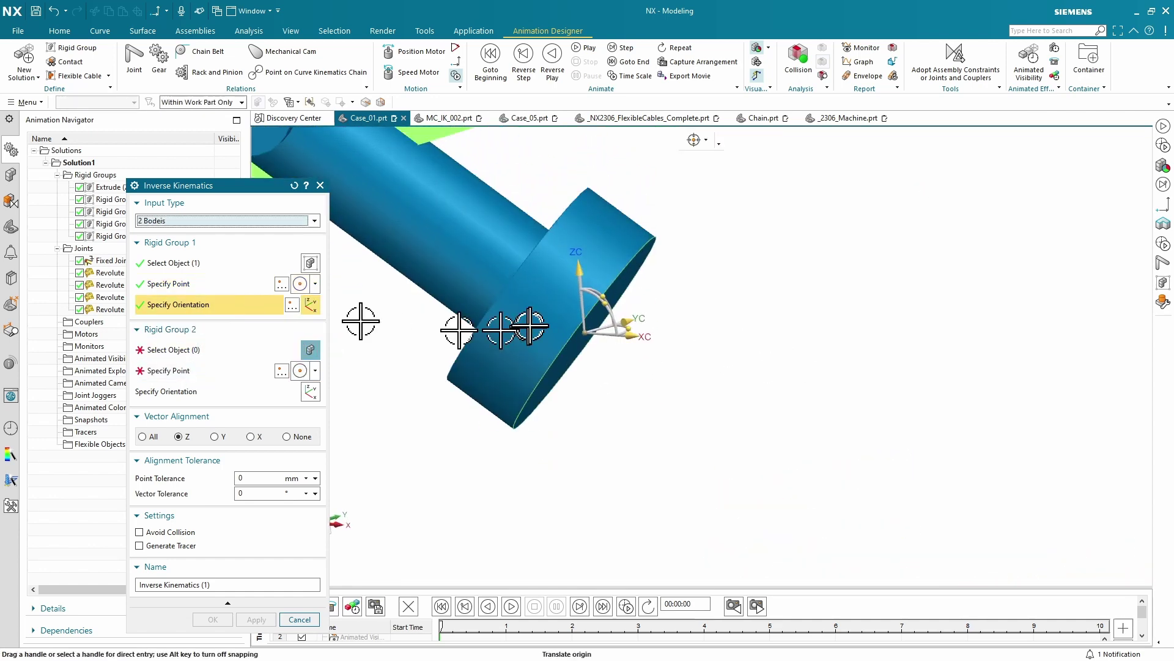
{"action": "left_click", "coordinate": [582, 304]}
{"action": "left_click", "coordinate": [554, 320]}
{"action": "left_click", "coordinate": [553, 320]}
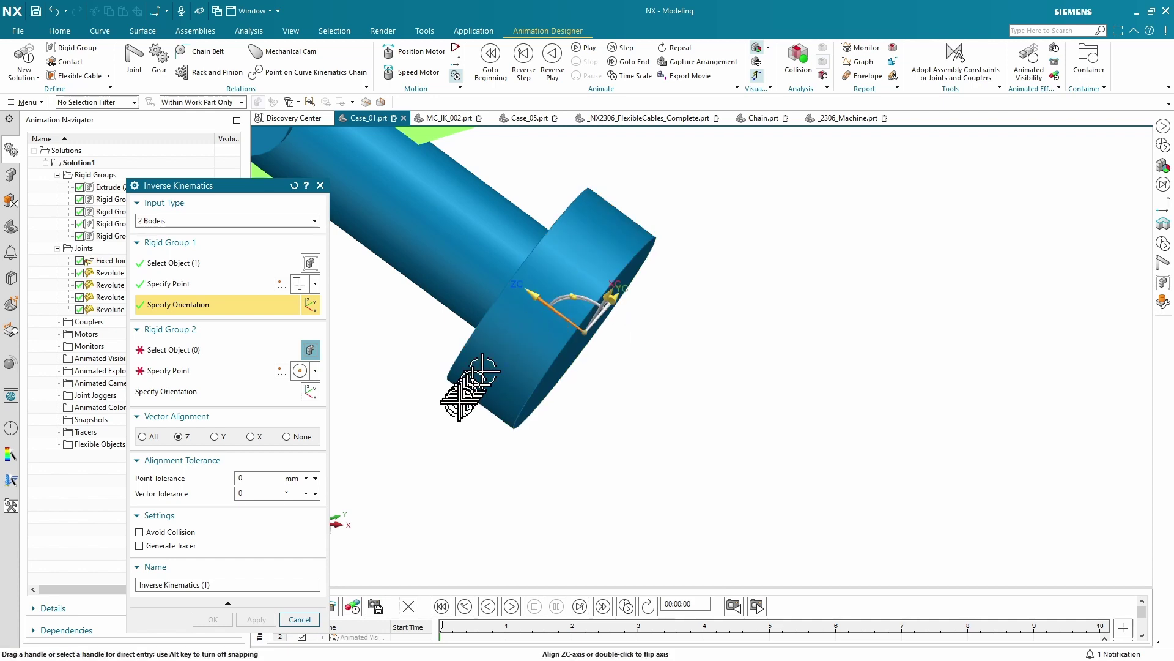
- Set the red turntable as Rigid Group 2 with its pin's top center as the point, and create the inverse kinematics motor
{"action": "scroll", "coordinate": [459, 399], "scroll_direction": "down", "scroll_amount": 6}
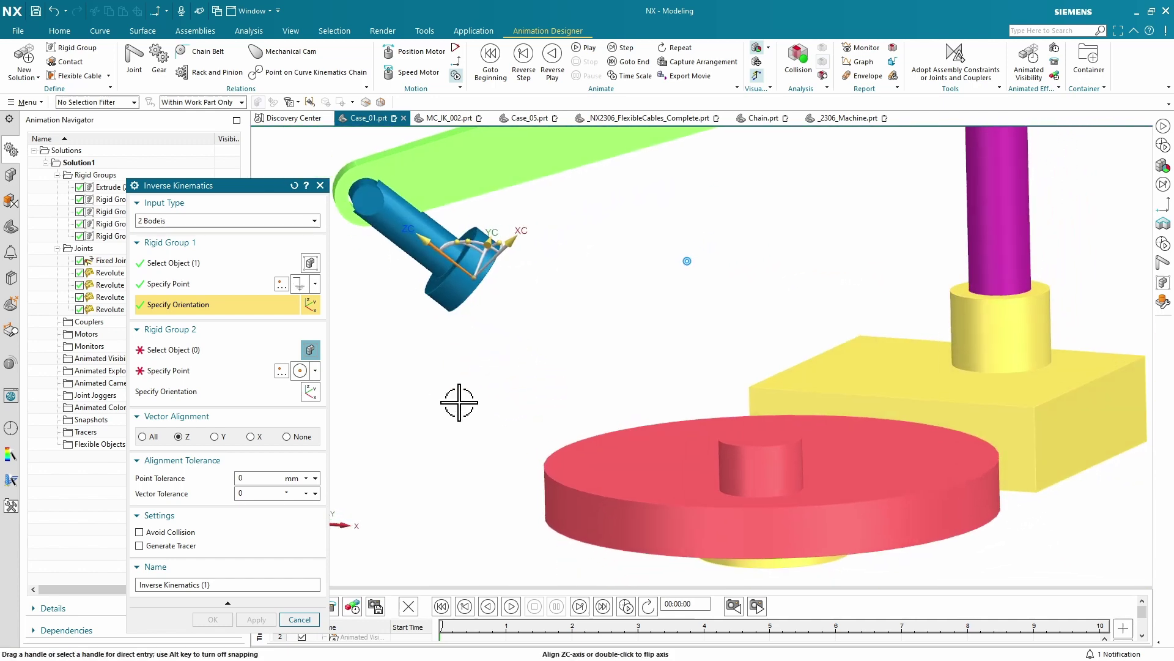
{"action": "left_click", "coordinate": [204, 349]}
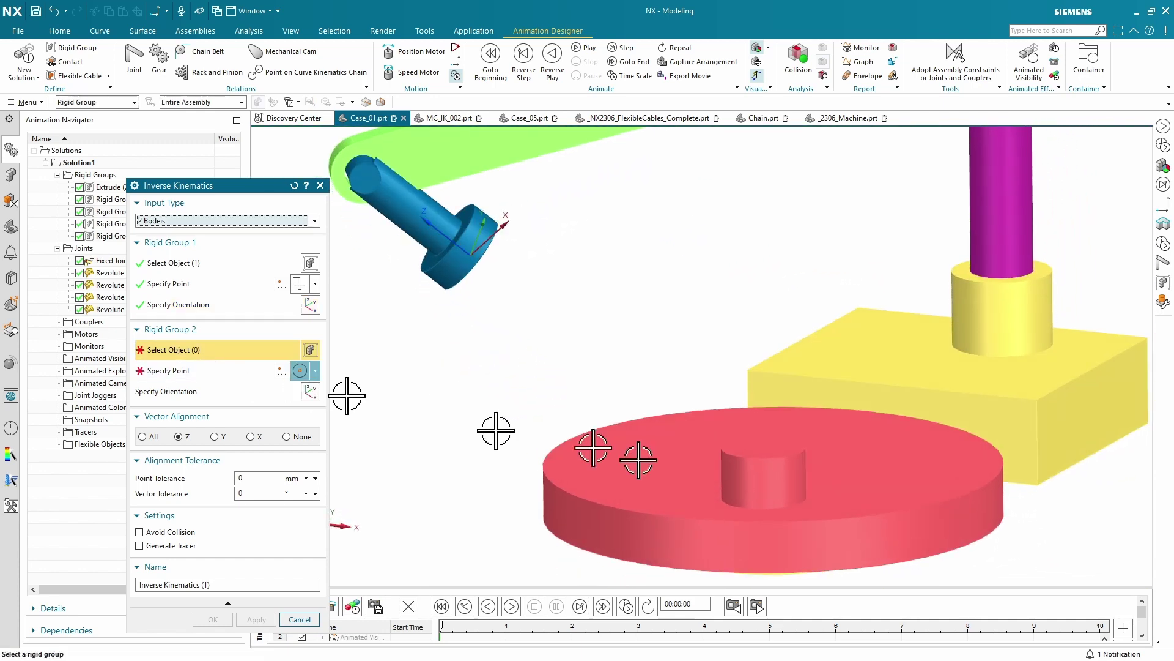
{"action": "left_click", "coordinate": [753, 478]}
{"action": "left_click", "coordinate": [756, 457]}
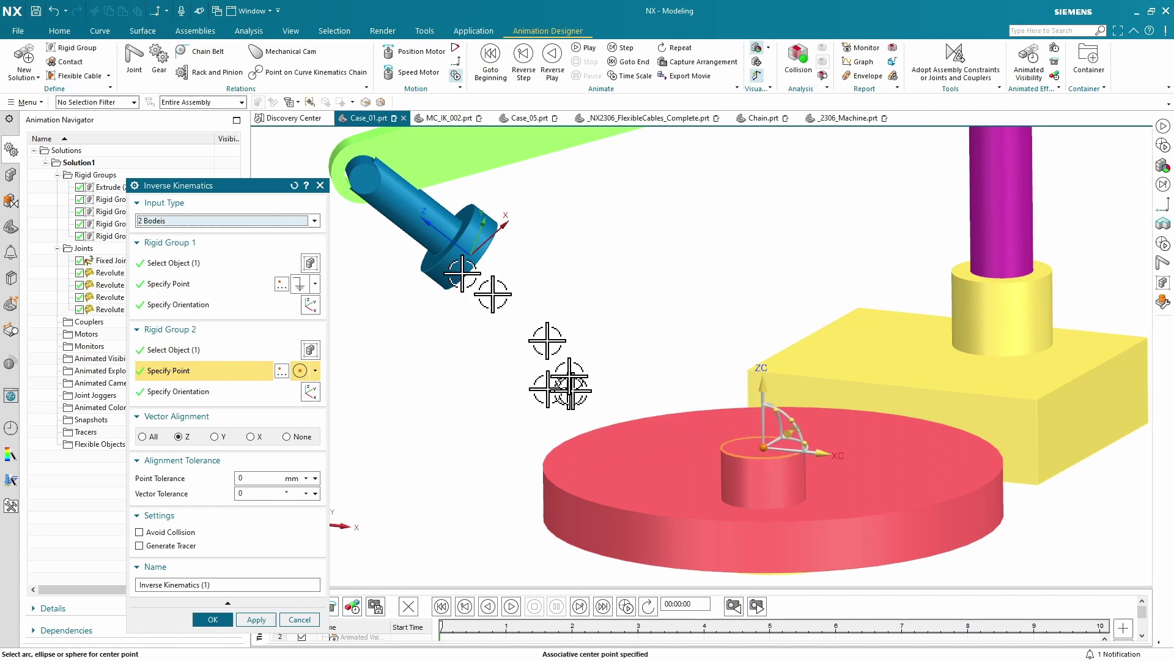
{"action": "left_click", "coordinate": [211, 618]}
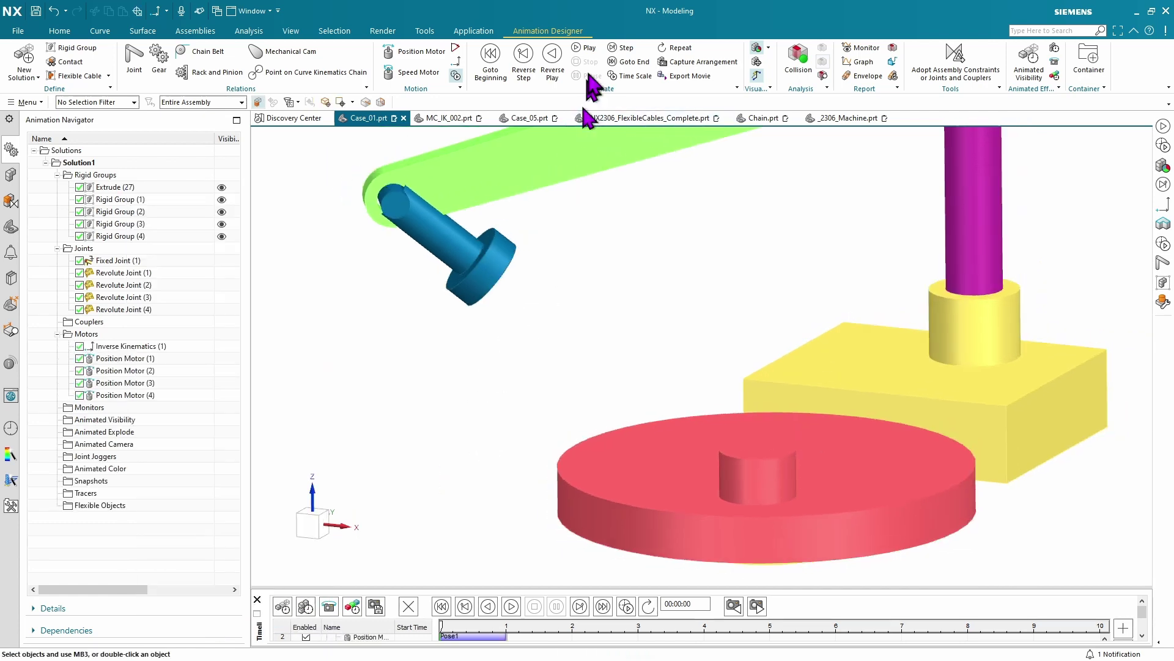
- Run the arm's animation, set the timeline to 1 second and examine how the end effector meets the turntable pin
{"action": "left_click", "coordinate": [587, 50]}
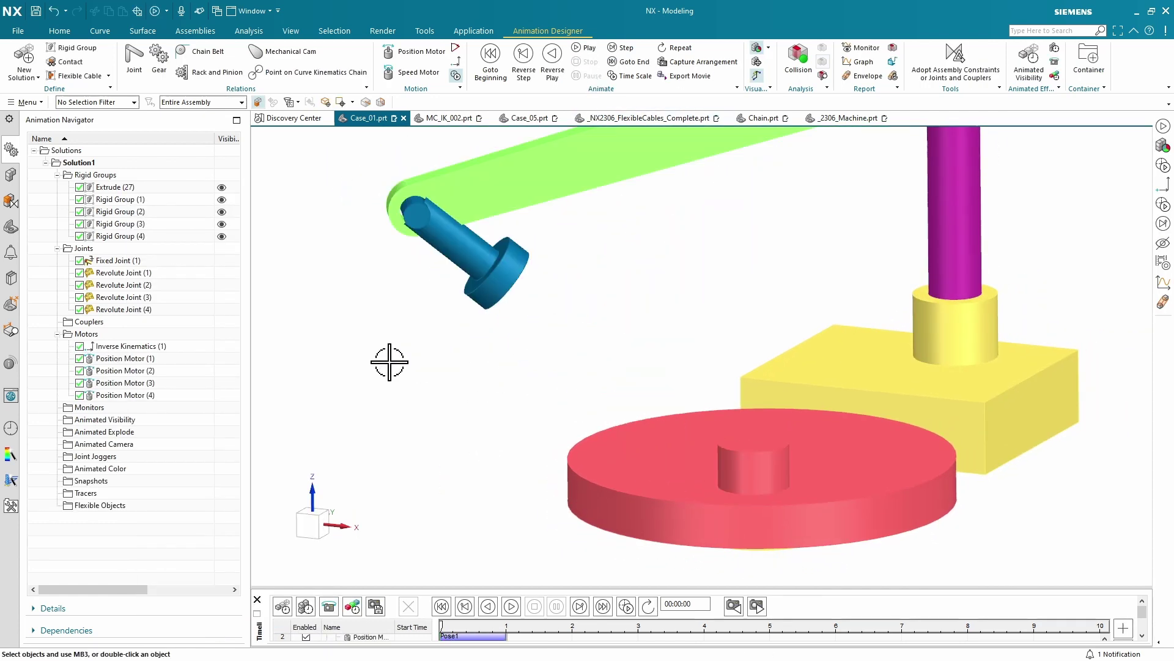
{"action": "left_click_drag", "start_coordinate": [443, 625], "coordinate": [506, 625]}
{"action": "middle_click_drag", "start_coordinate": [480, 525], "coordinate": [434, 331]}
{"action": "scroll", "coordinate": [433, 331], "scroll_direction": "up", "scroll_amount": 10}
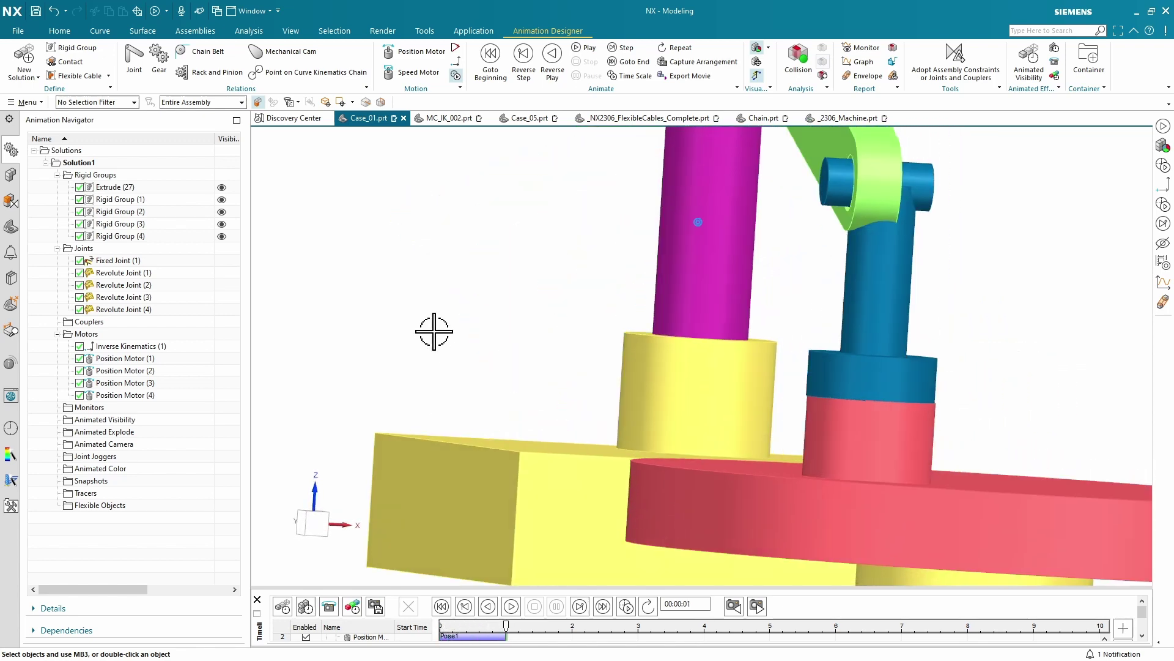
{"action": "scroll", "coordinate": [433, 331], "scroll_direction": "down", "scroll_amount": 10}
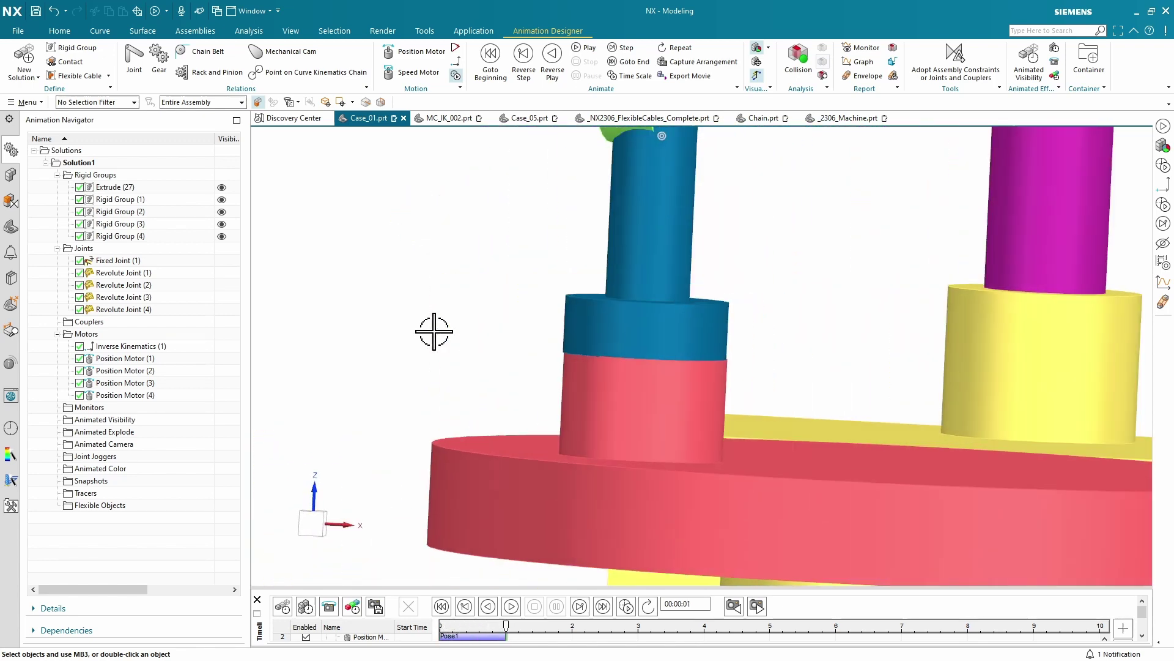
{"action": "scroll", "coordinate": [434, 331], "scroll_direction": "down", "scroll_amount": 5}
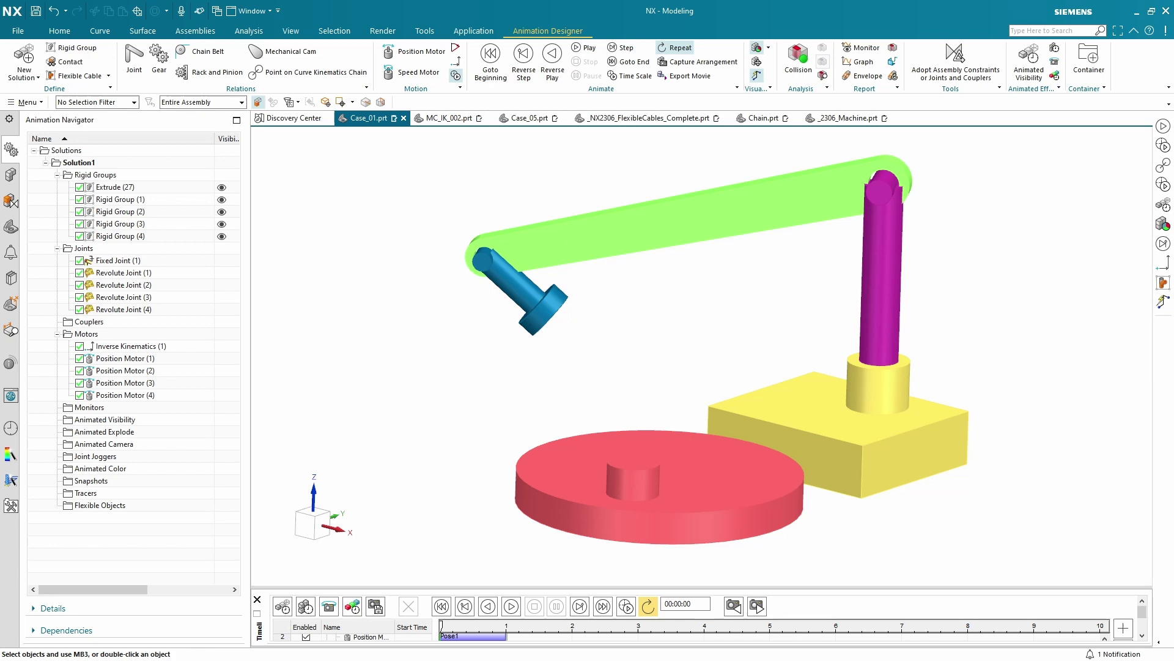
- Switch to MC_IK_002.prt, return its timeline to 0, and briefly run and stop the animation
{"action": "left_click", "coordinate": [450, 118]}
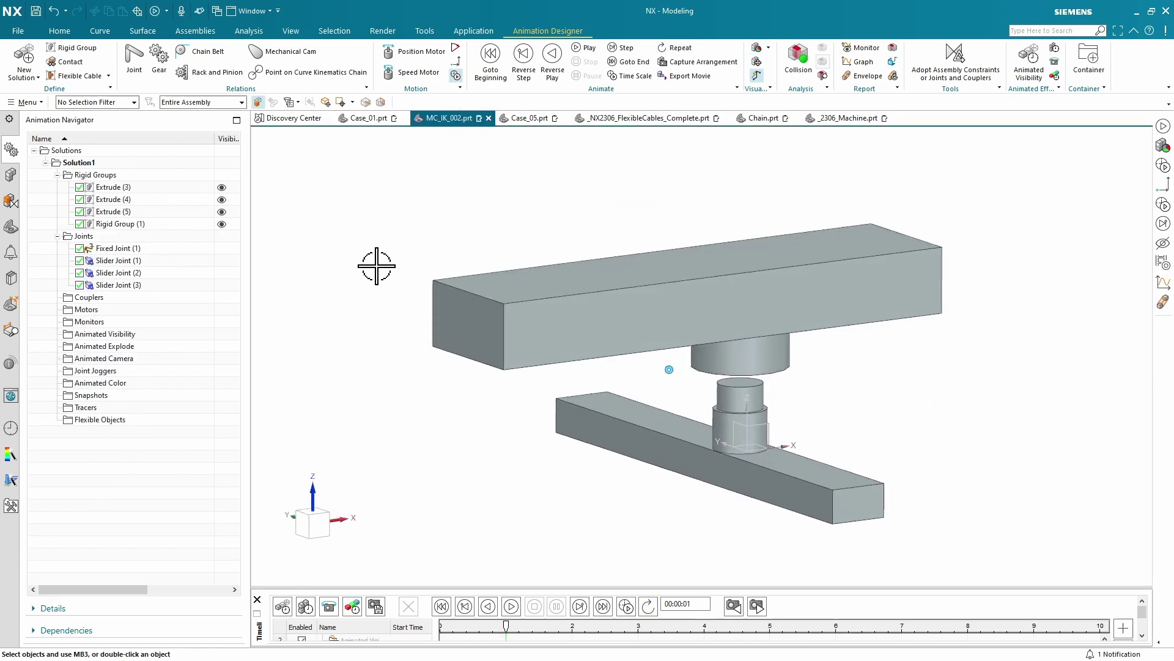
{"action": "left_click_drag", "start_coordinate": [507, 624], "coordinate": [442, 624]}
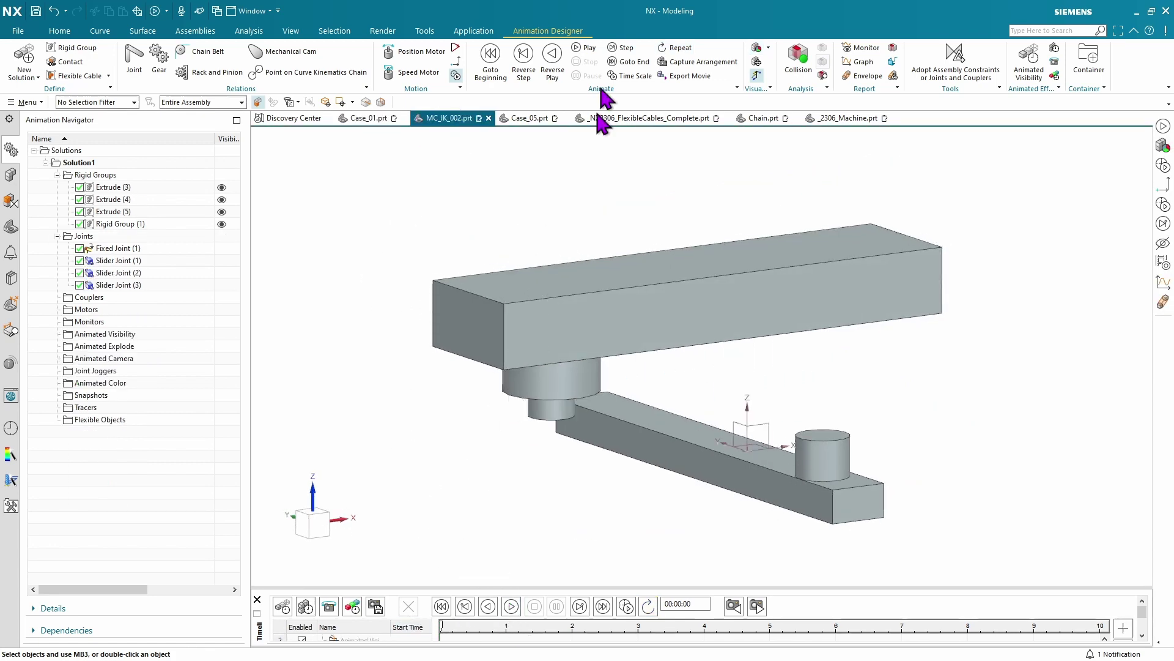
{"action": "left_click", "coordinate": [613, 50]}
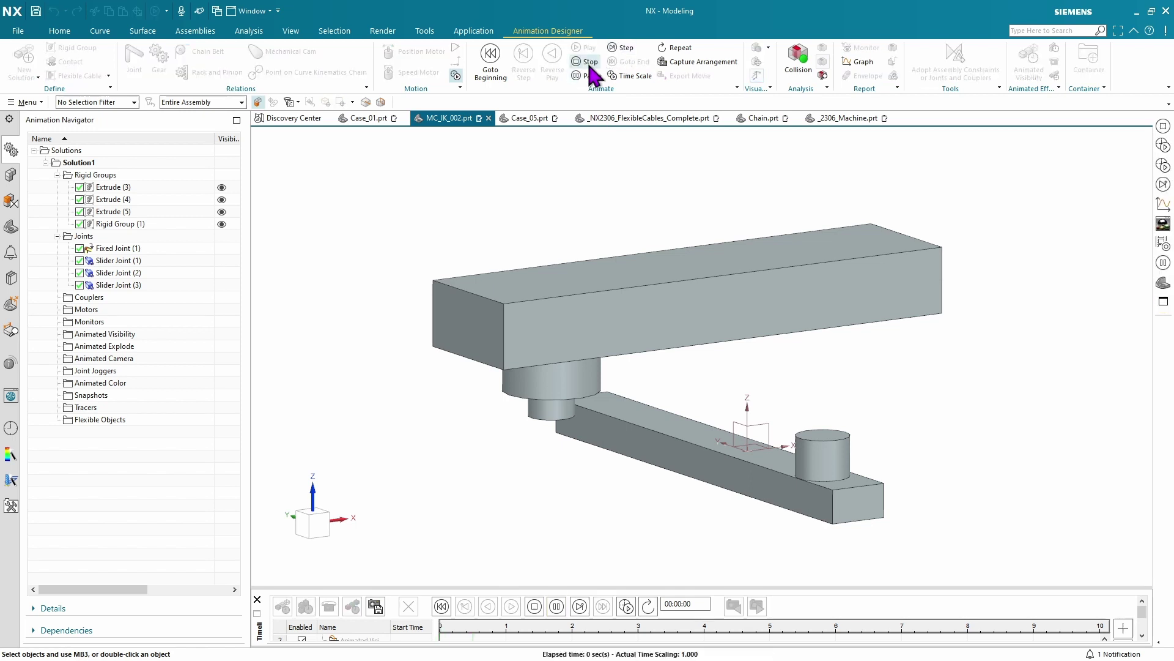
{"action": "left_click", "coordinate": [590, 62]}
{"action": "middle_click_drag", "start_coordinate": [549, 454], "coordinate": [554, 374]}
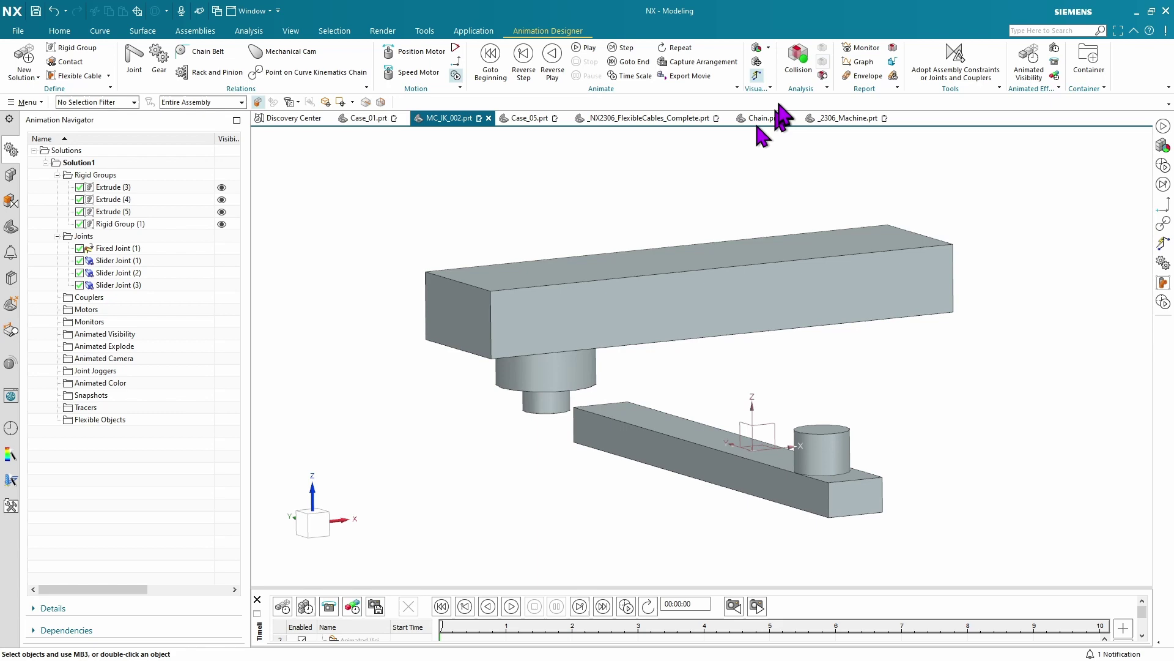
- Color the slider mechanism by rigid group and inspect its beams and cylinders from different angles
{"action": "left_click", "coordinate": [758, 61]}
{"action": "scroll", "coordinate": [370, 197], "scroll_direction": "up", "scroll_amount": 3}
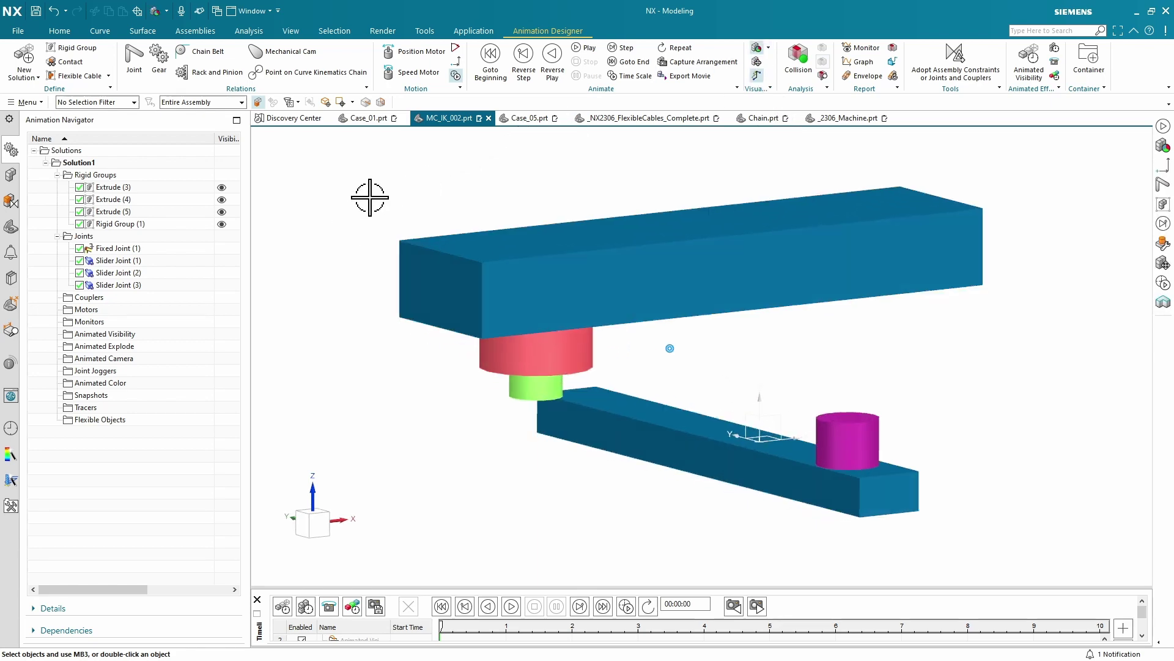
{"action": "scroll", "coordinate": [380, 202], "scroll_direction": "up", "scroll_amount": 4}
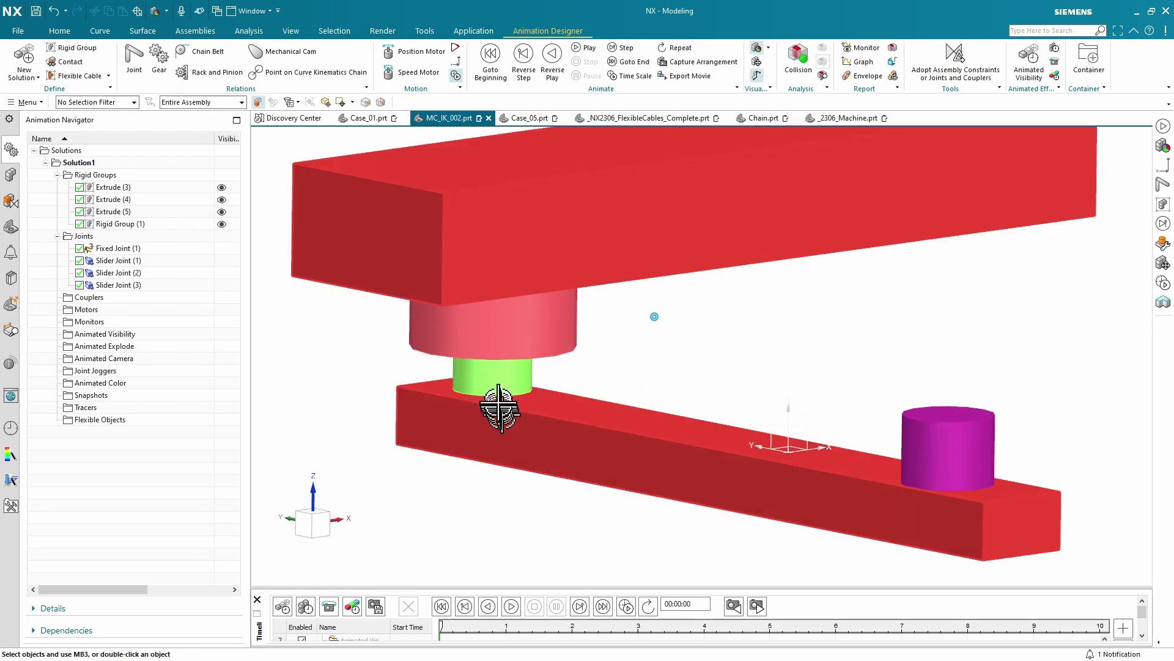
{"action": "key", "text": "F8"}
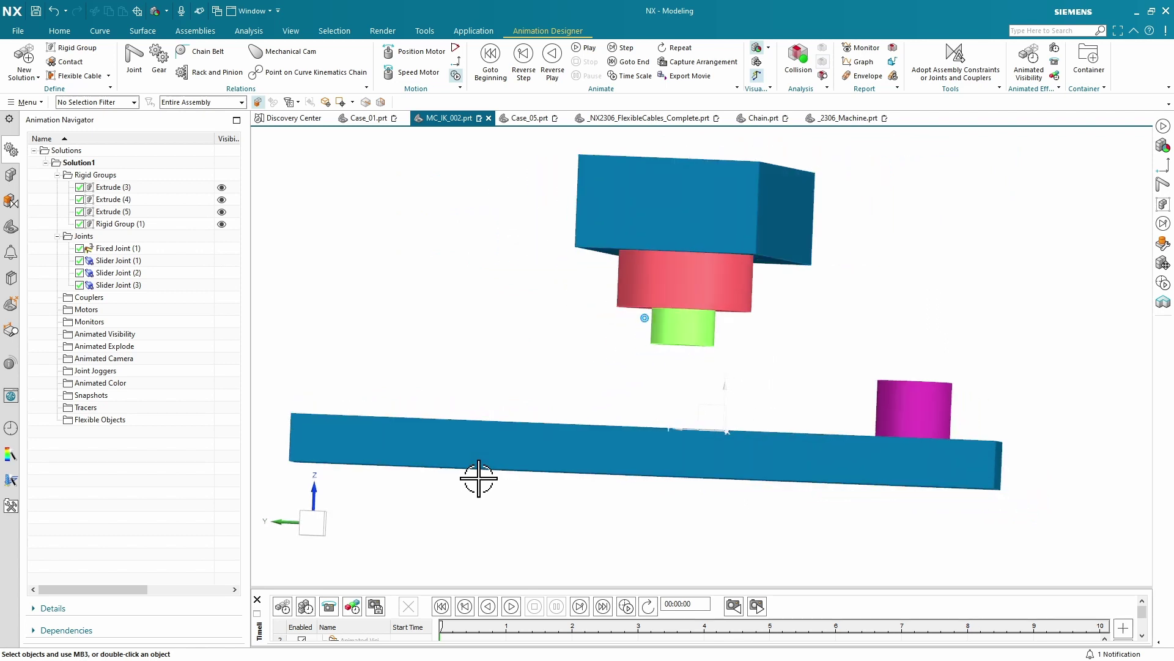
{"action": "middle_click_drag", "start_coordinate": [881, 383], "coordinate": [906, 388]}
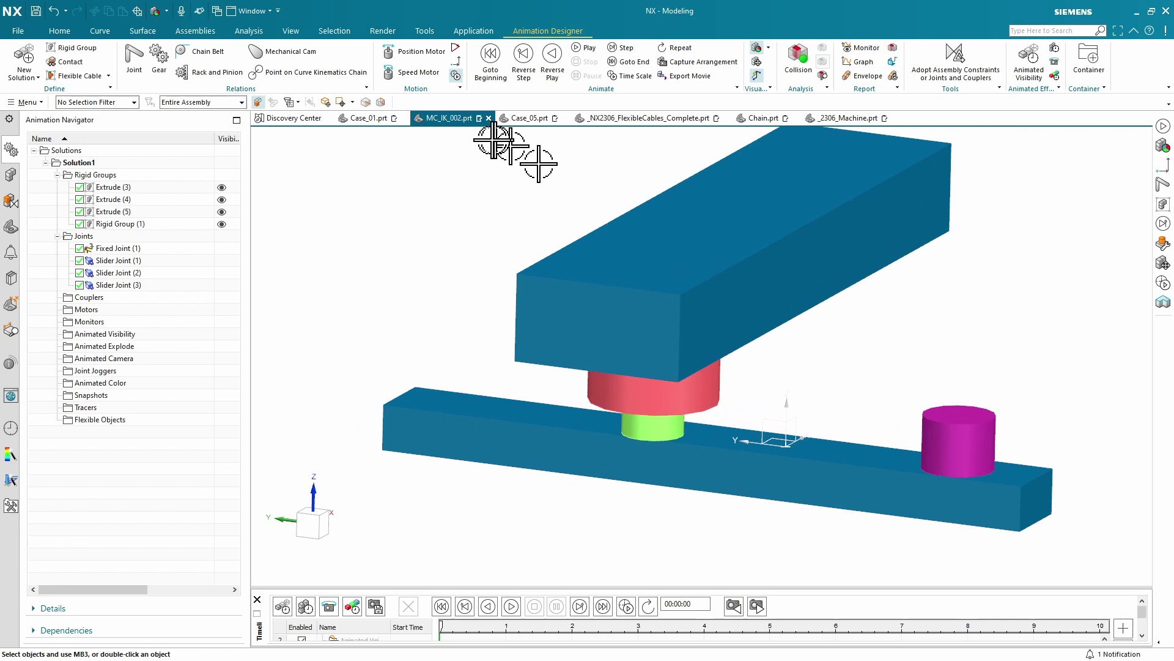
- Start an Inverse Kinematics motor with the small green cylinder as Rigid Group 1 and its bottom face center as the point
{"action": "left_click", "coordinate": [456, 62]}
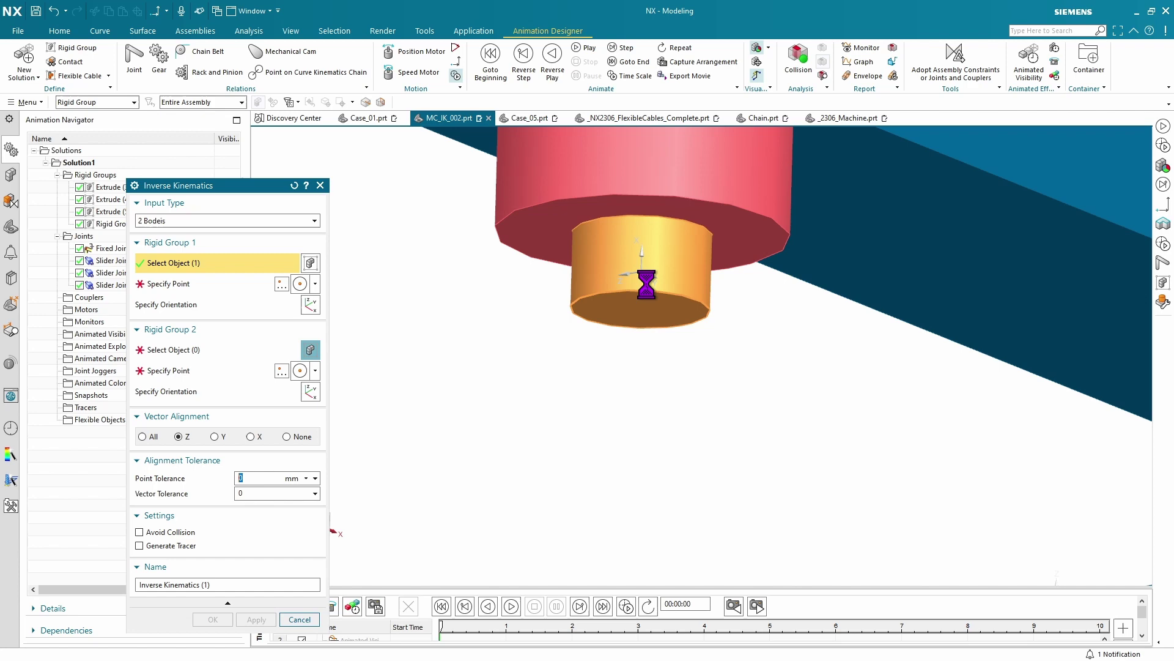
{"action": "left_click", "coordinate": [608, 278]}
{"action": "left_click", "coordinate": [665, 323]}
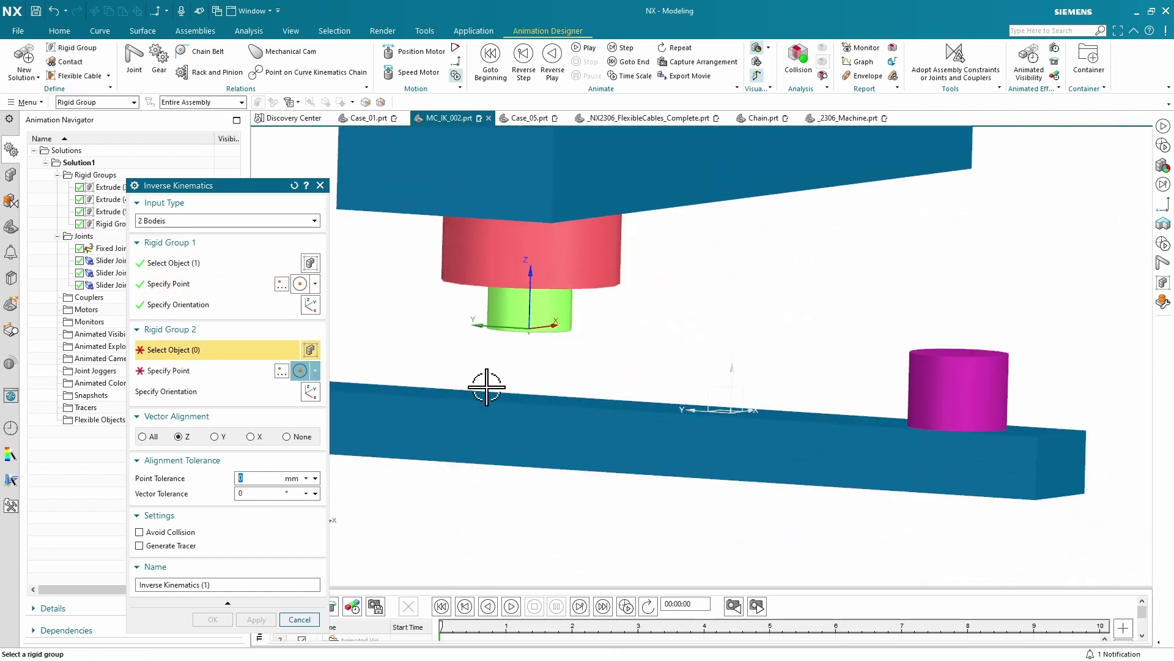
- Set the magenta cylinder as Rigid Group 2 with its top face center as the point, and create the inverse kinematics motor
{"action": "left_click", "coordinate": [928, 343]}
{"action": "left_click", "coordinate": [927, 335]}
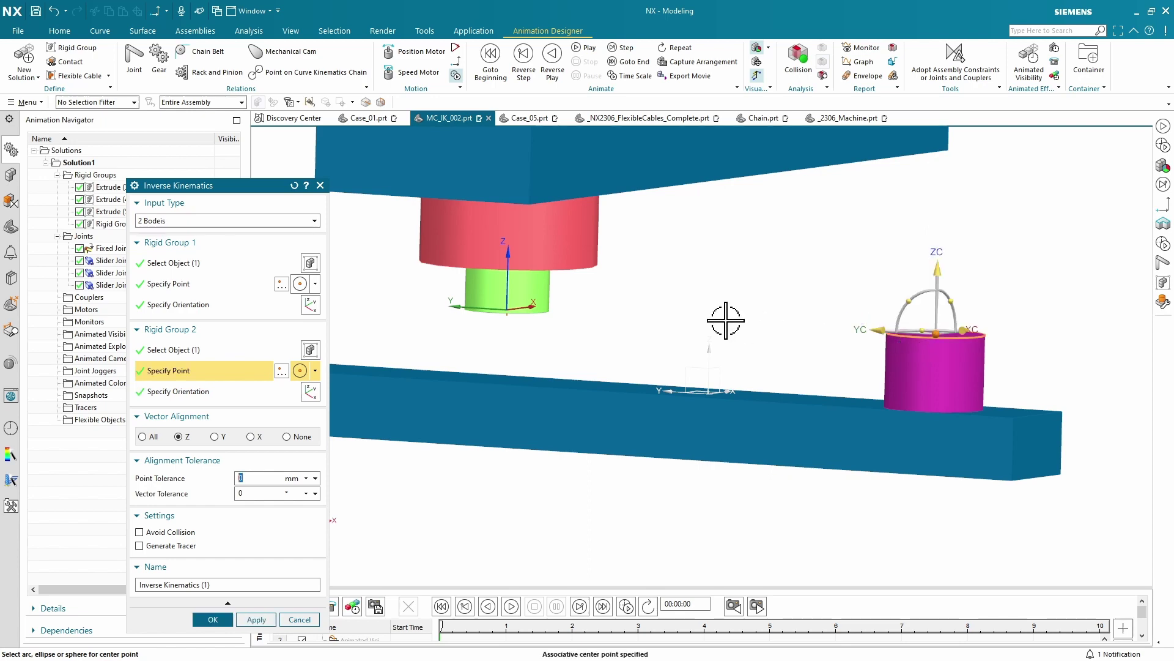
{"action": "scroll", "coordinate": [768, 294], "scroll_direction": "down", "scroll_amount": 2}
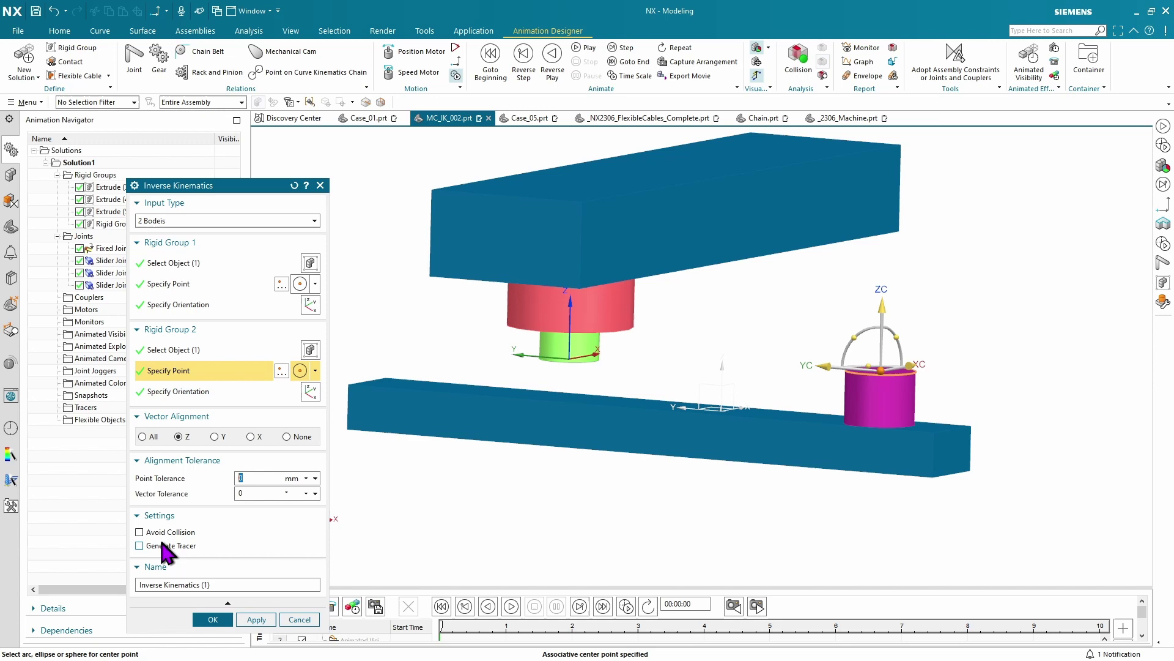
{"action": "left_click", "coordinate": [213, 619]}
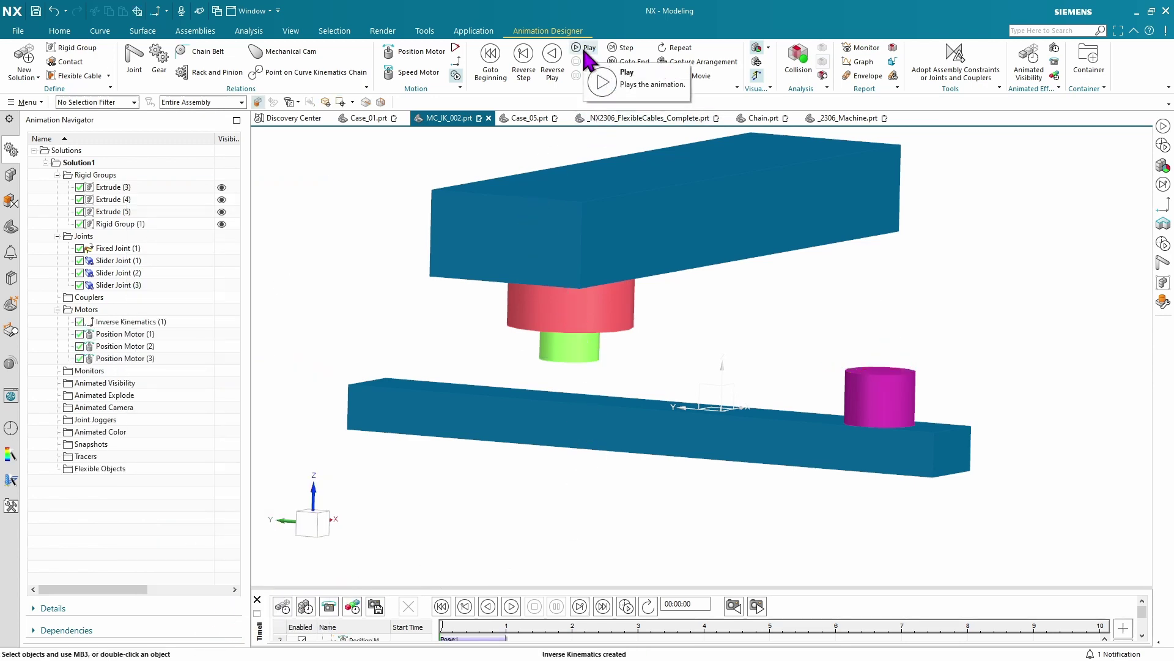
- Play the slider mechanism's new inverse kinematics motion and scrub it across the first second of the timeline
{"action": "left_click", "coordinate": [585, 52]}
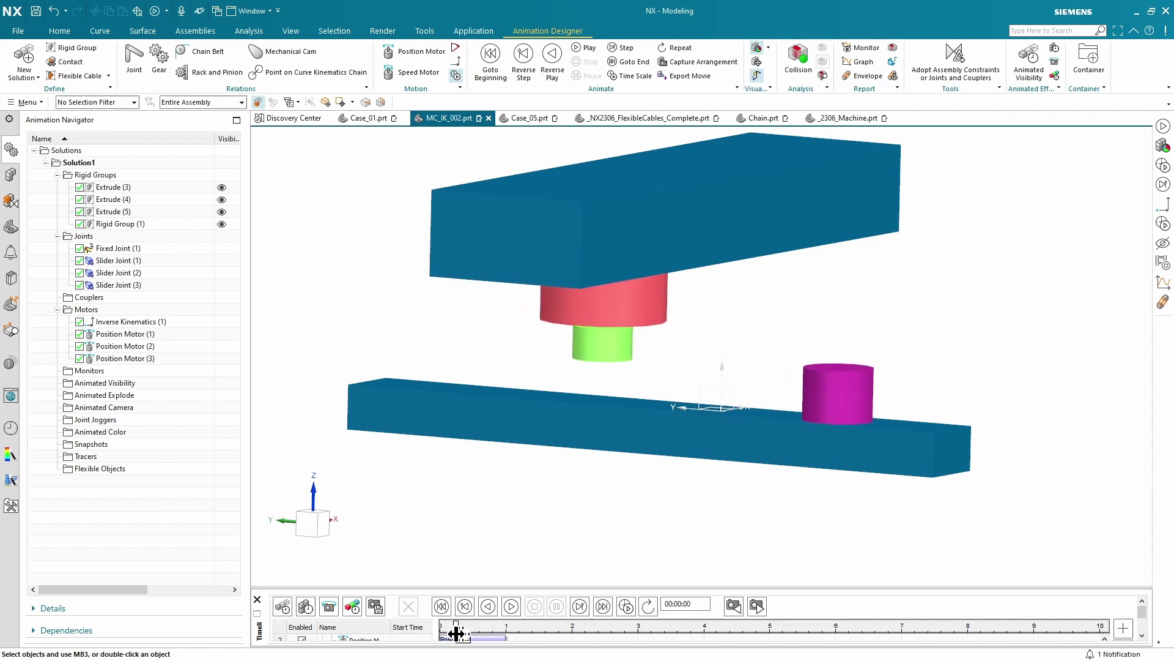
{"action": "left_click_drag", "start_coordinate": [453, 638], "coordinate": [505, 635]}
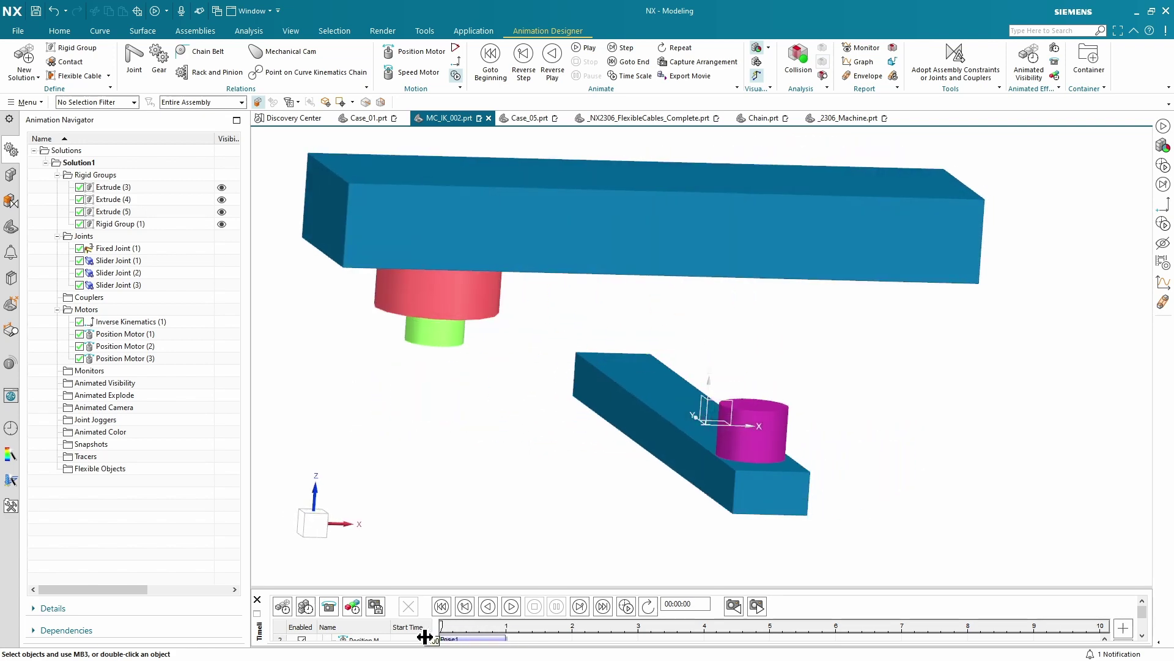
- Switch to Case_05.prt and inspect the jointed arm and the sliding carriage from the end, the front and an angle
{"action": "left_click", "coordinate": [530, 119]}
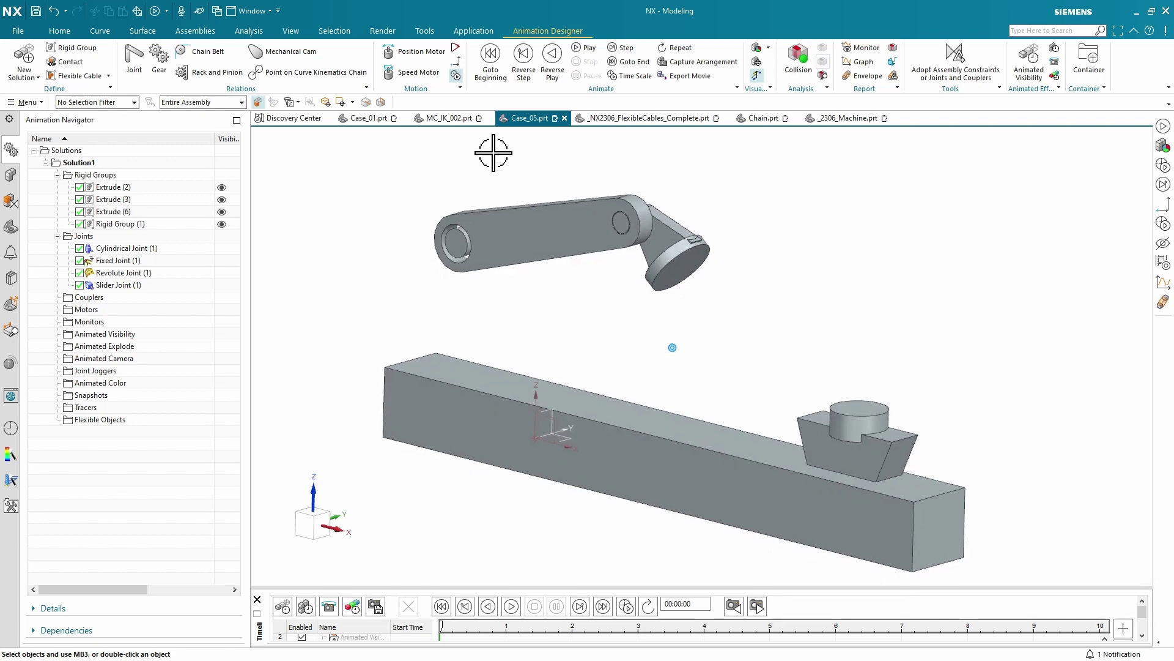
{"action": "key", "text": "ctrl+alt+r"}
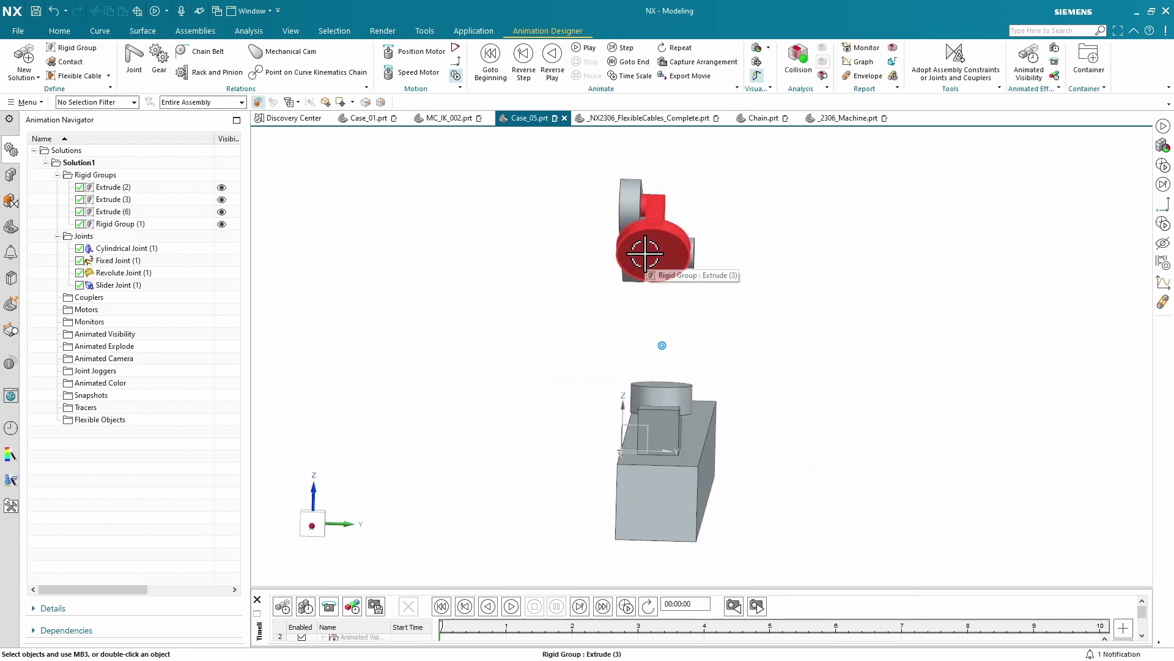
{"action": "key", "text": "ctrl+alt+f"}
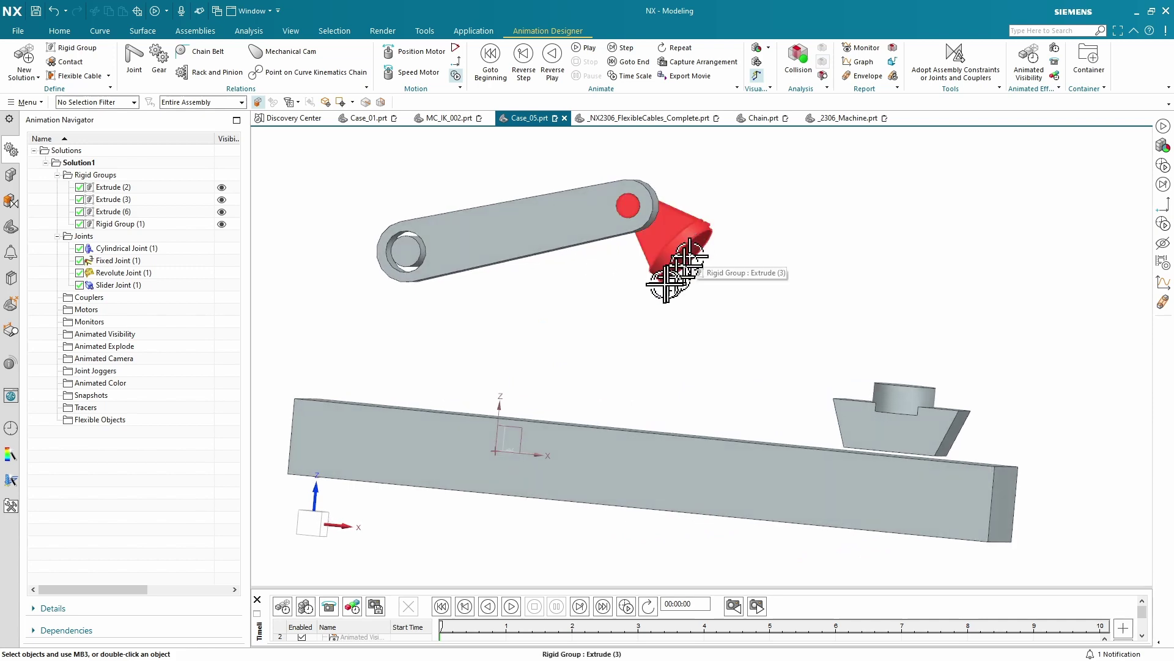
{"action": "middle_click_drag", "start_coordinate": [624, 328], "coordinate": [623, 328]}
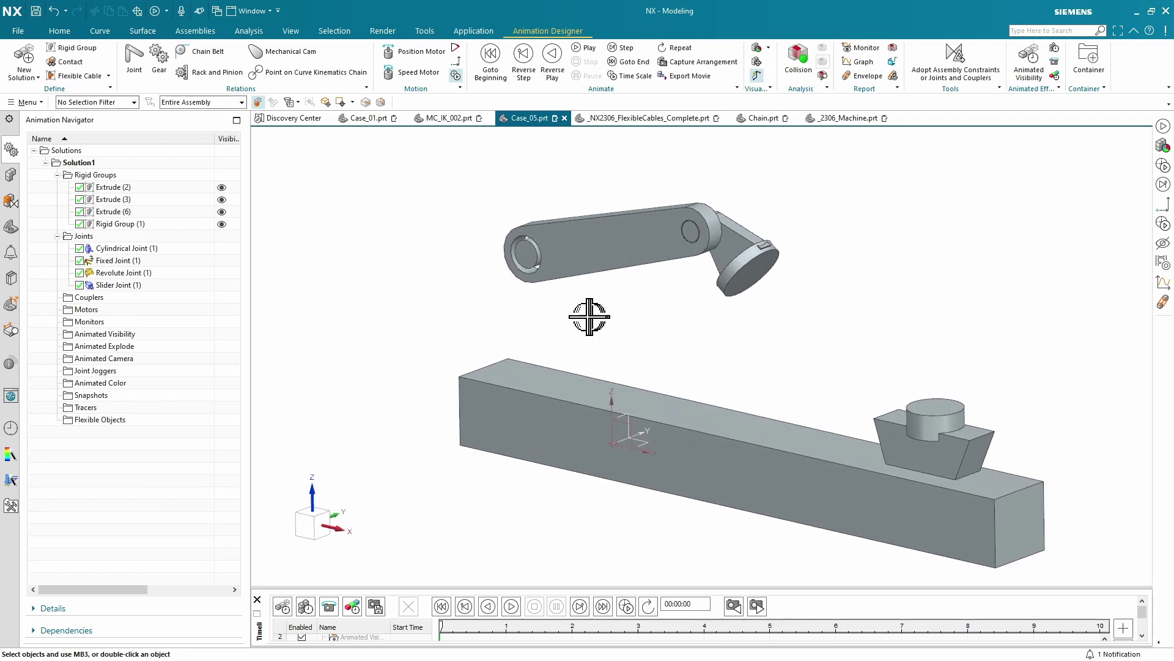
- Try jogging Revolute Joint (1), Slider Joint (1) and Cylindrical Joint (1) to bring the arm's disc over the carriage, then discard the jog
{"action": "left_click", "coordinate": [457, 46]}
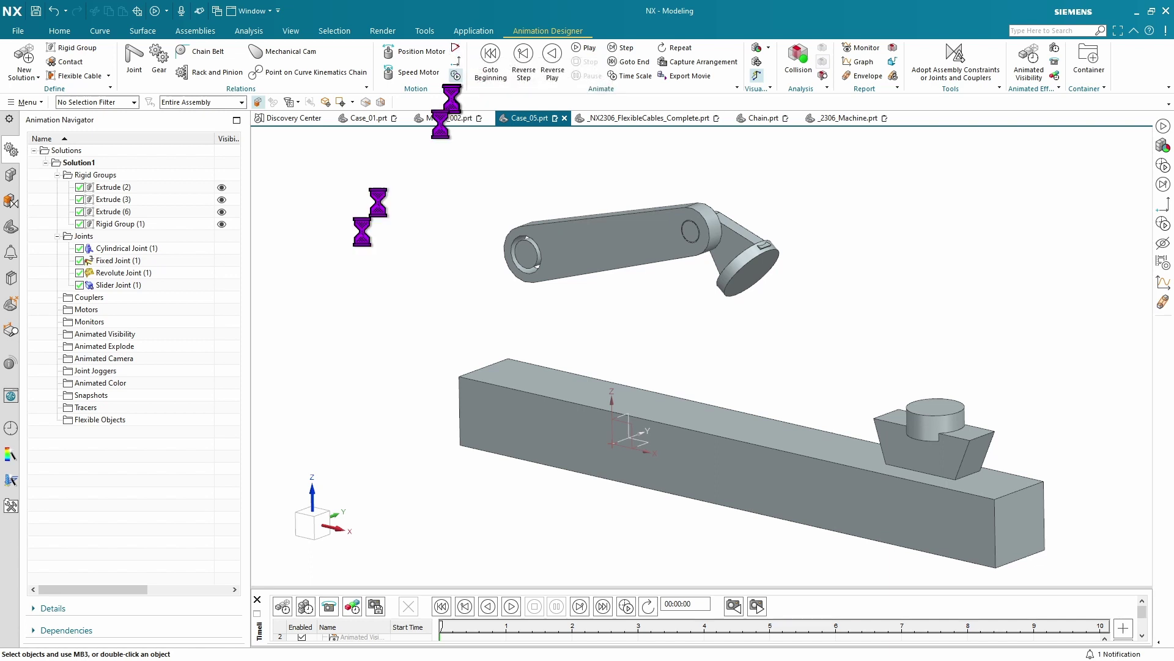
{"action": "left_click_drag", "start_coordinate": [358, 224], "coordinate": [355, 225]}
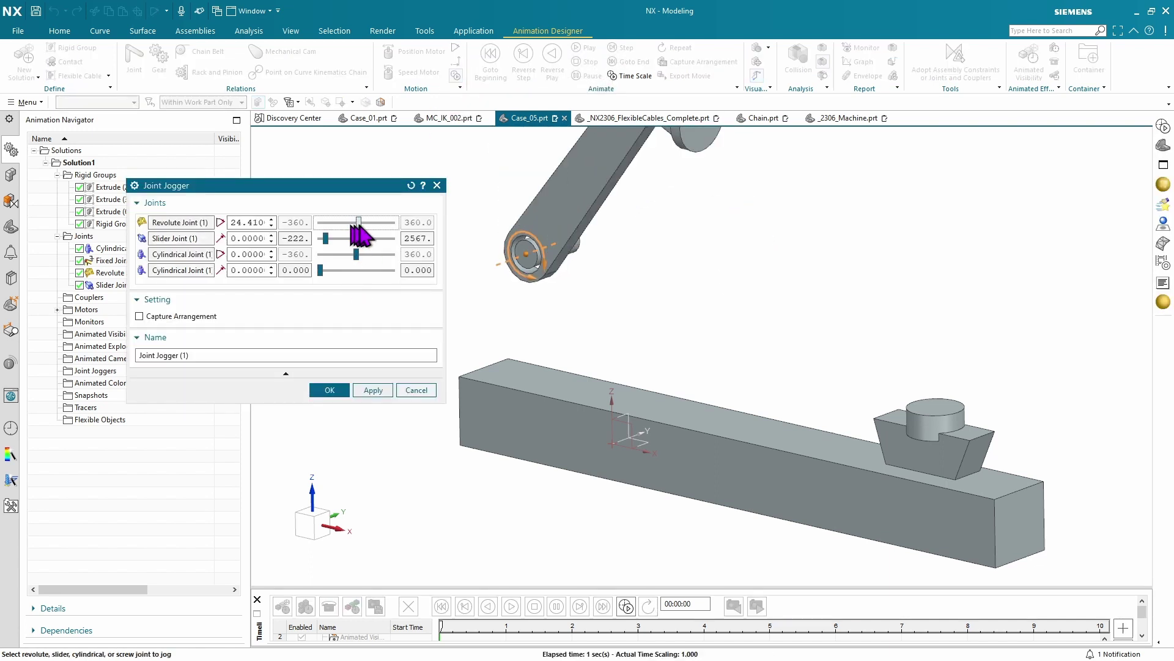
{"action": "left_click_drag", "start_coordinate": [356, 228], "coordinate": [358, 257]}
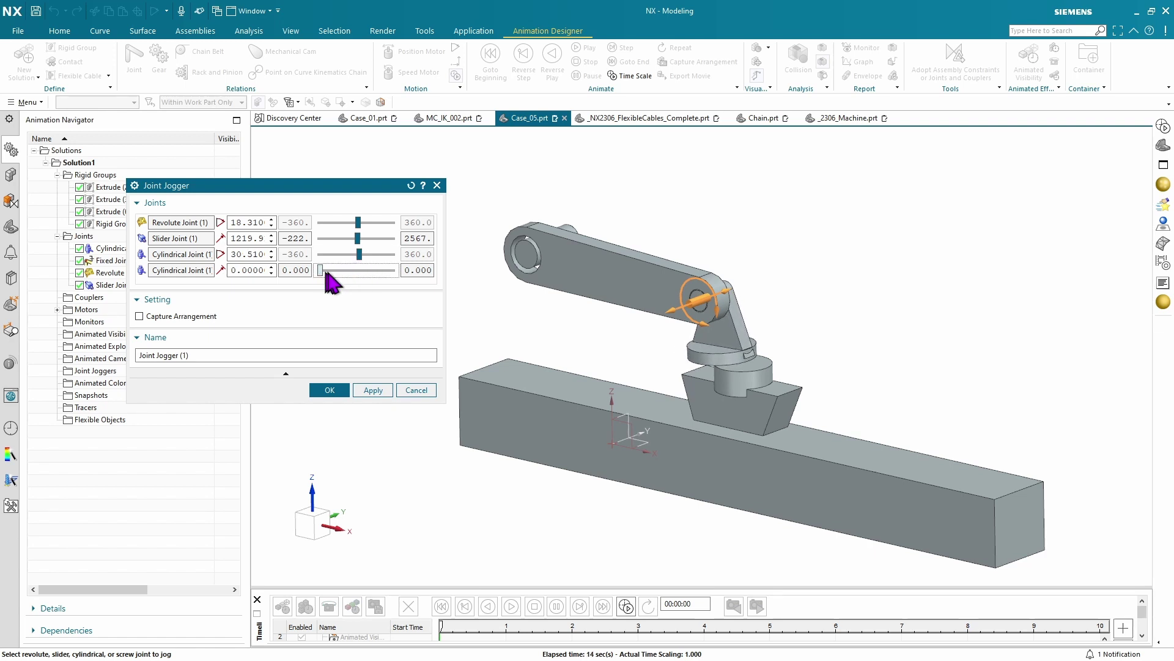
{"action": "key", "text": "ctrl+alt+r"}
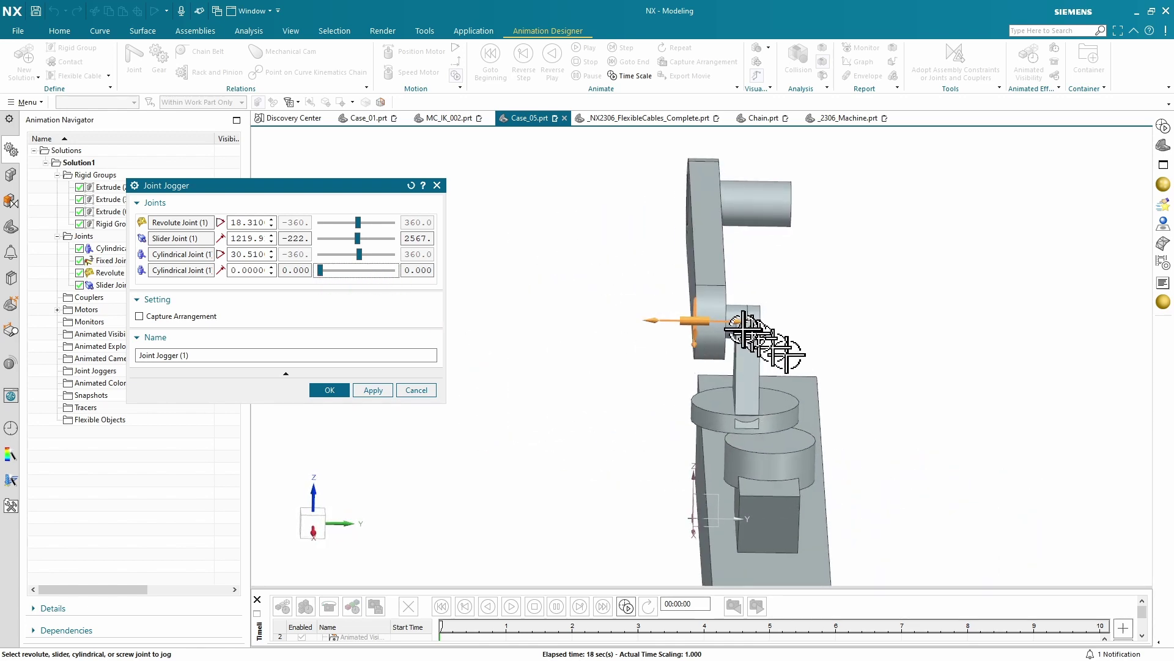
{"action": "left_click", "coordinate": [415, 389]}
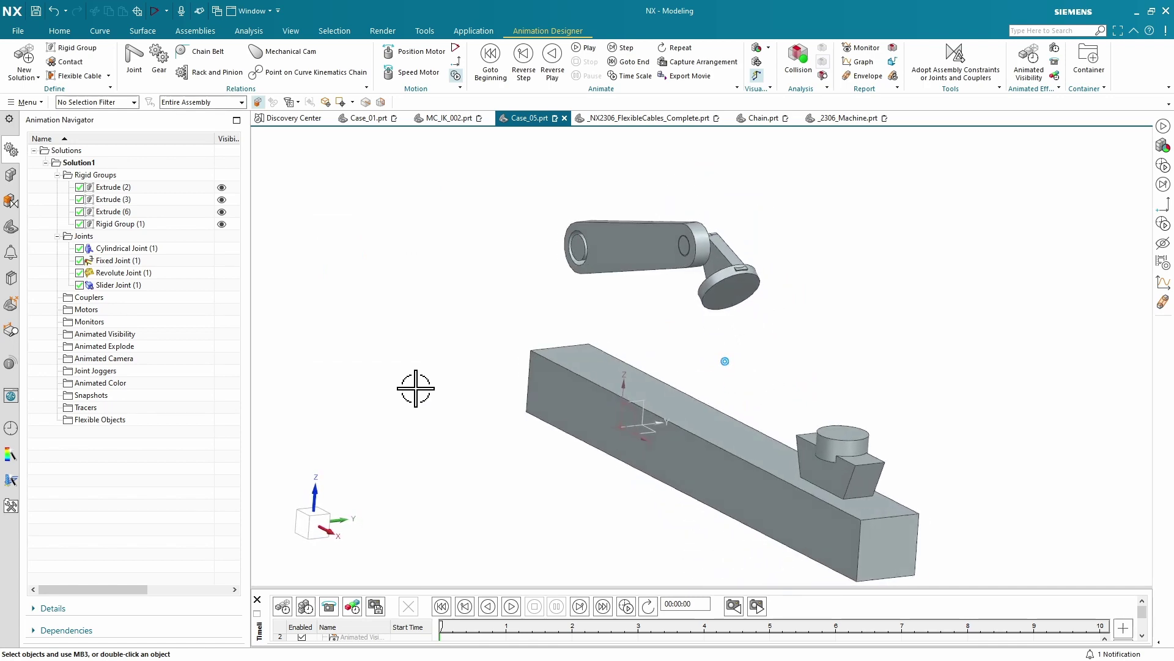
- Start a 2 Bodies Inverse Kinematics motor with the arm's end disc as Rigid Group 1 and its flat face center as the point
{"action": "left_click", "coordinate": [455, 75]}
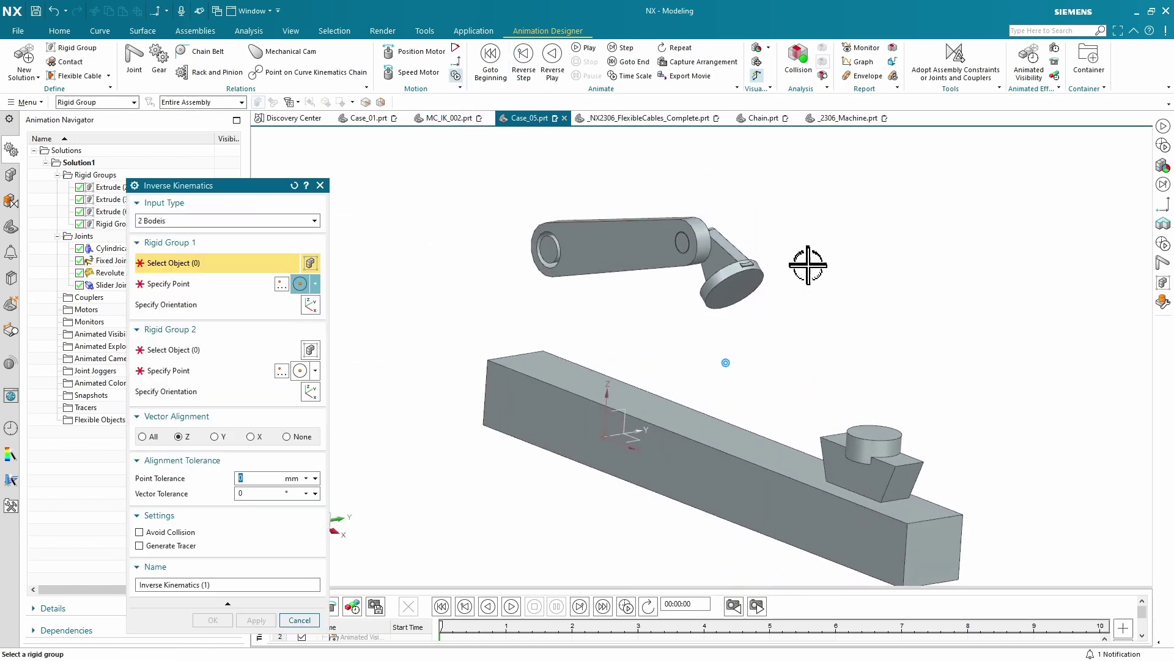
{"action": "scroll", "coordinate": [807, 264], "scroll_direction": "up", "scroll_amount": 5}
{"action": "left_click", "coordinate": [709, 304]}
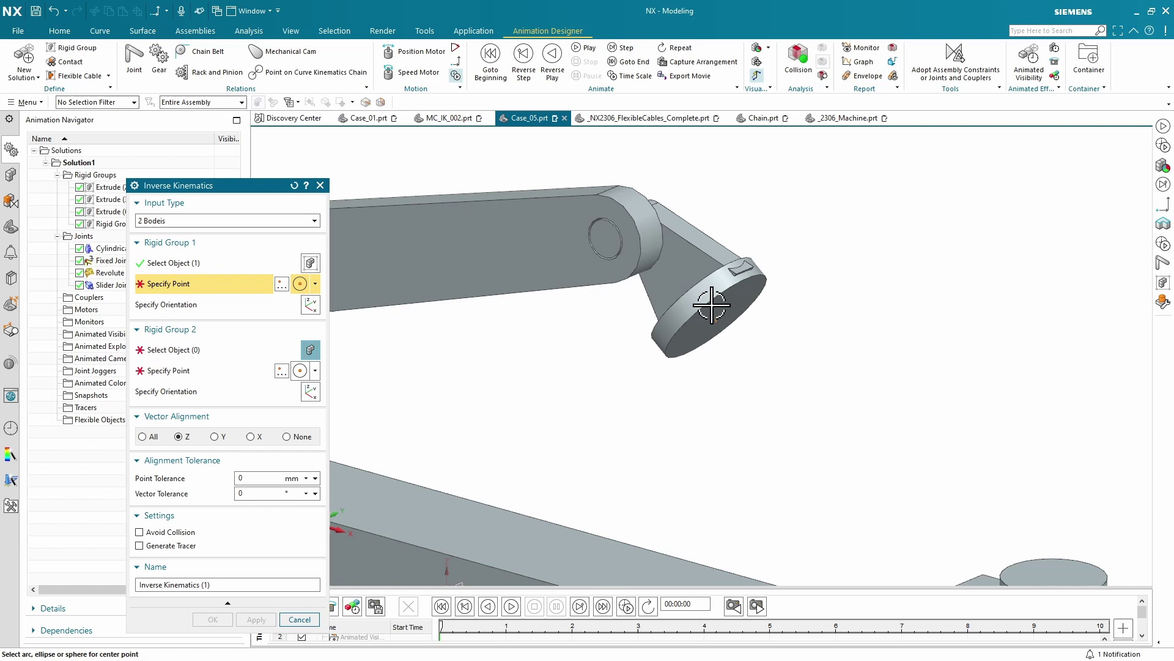
{"action": "left_click", "coordinate": [712, 304]}
{"action": "scroll", "coordinate": [789, 355], "scroll_direction": "up", "scroll_amount": 4}
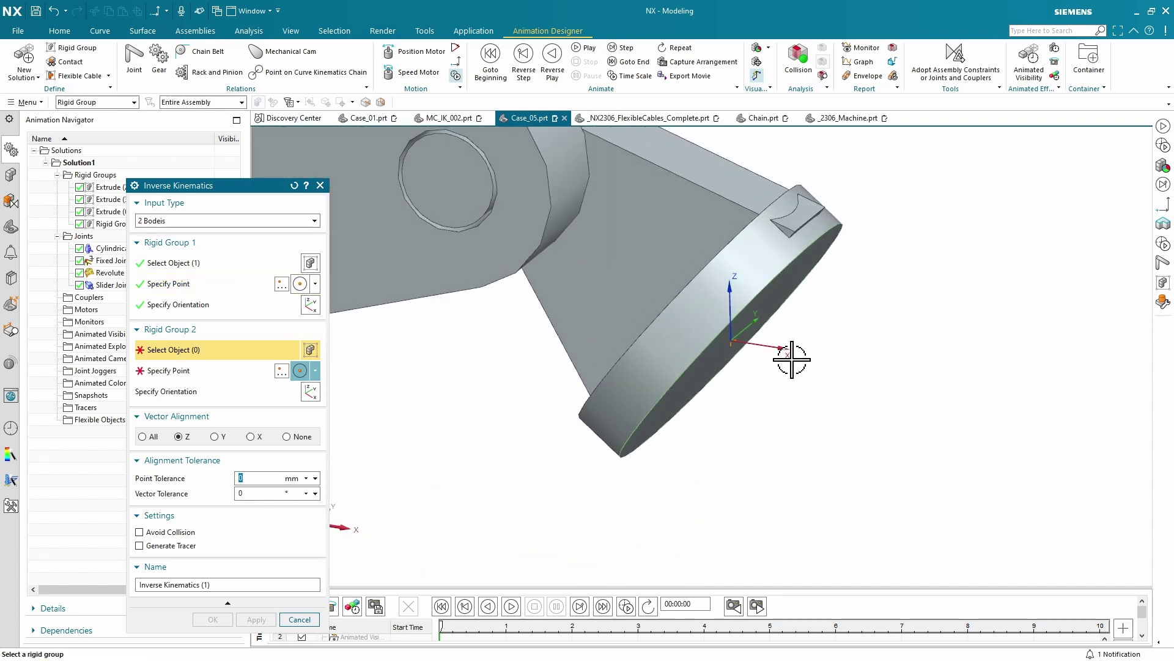
- Orient the Rigid Group 1 frame so its Z axis points outward, normal to the disc's flat face
{"action": "left_click", "coordinate": [299, 305]}
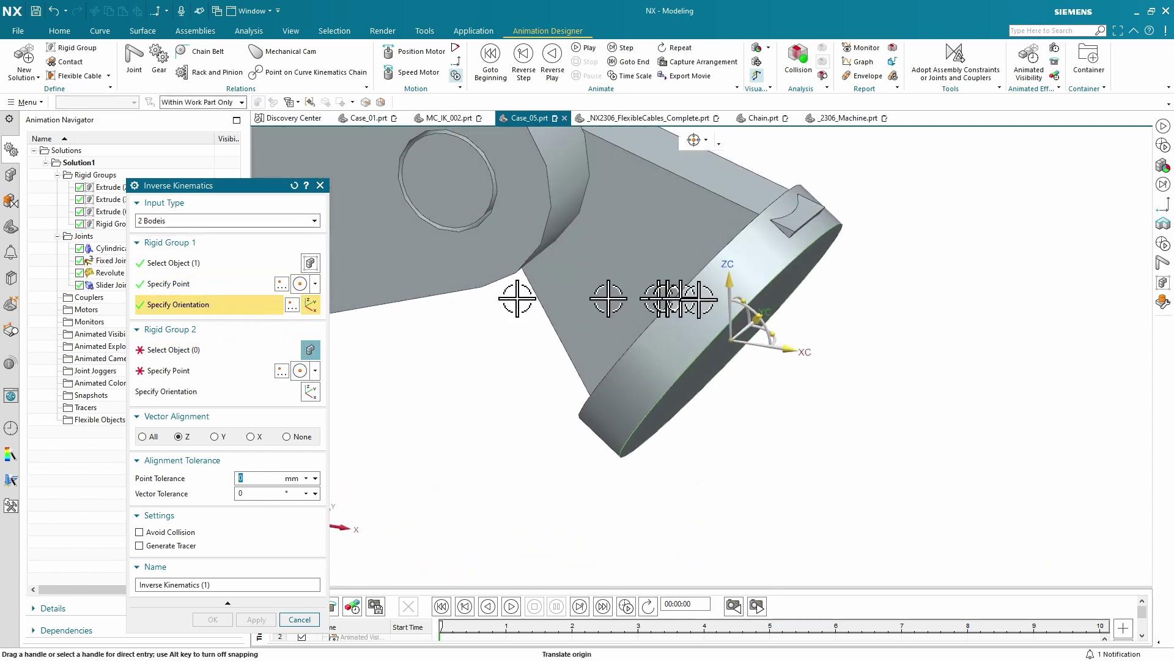
{"action": "left_click", "coordinate": [729, 311]}
{"action": "left_click", "coordinate": [680, 333]}
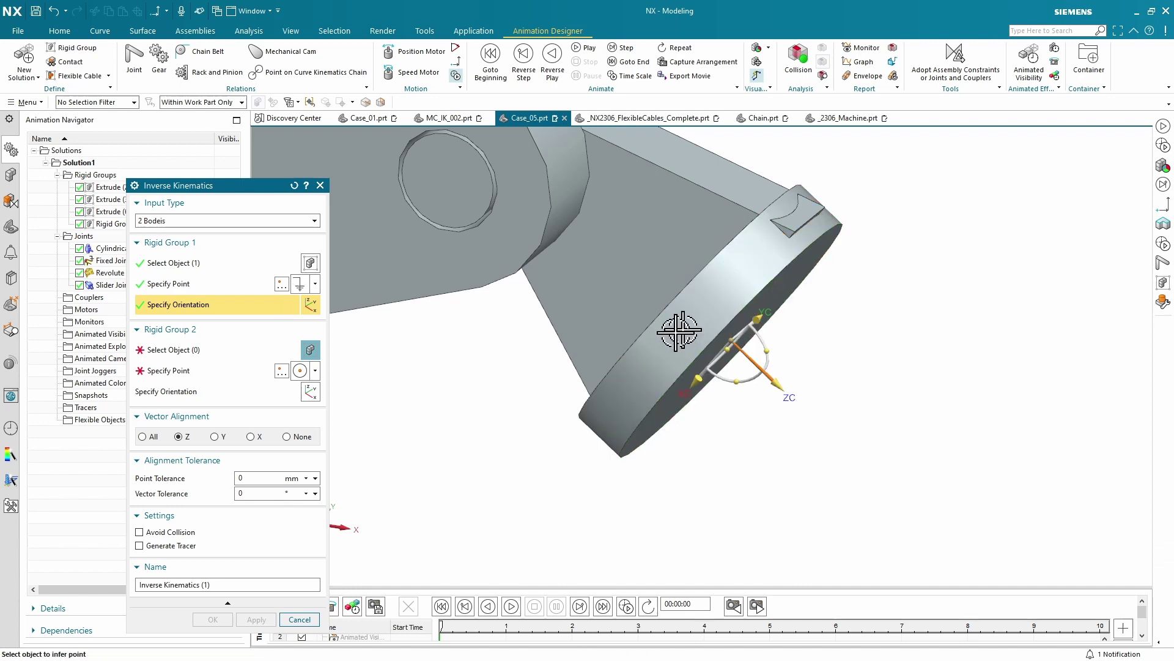
{"action": "scroll", "coordinate": [495, 380], "scroll_direction": "down", "scroll_amount": 3}
{"action": "scroll", "coordinate": [495, 381], "scroll_direction": "down", "scroll_amount": 5}
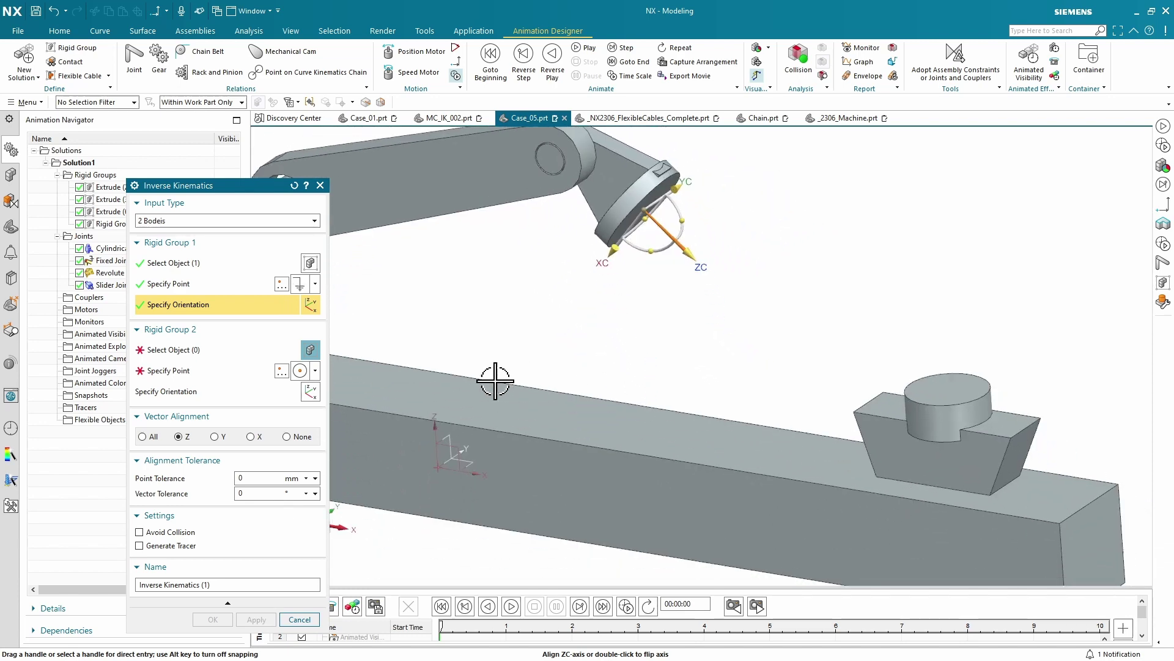
{"action": "scroll", "coordinate": [495, 380], "scroll_direction": "down", "scroll_amount": 2}
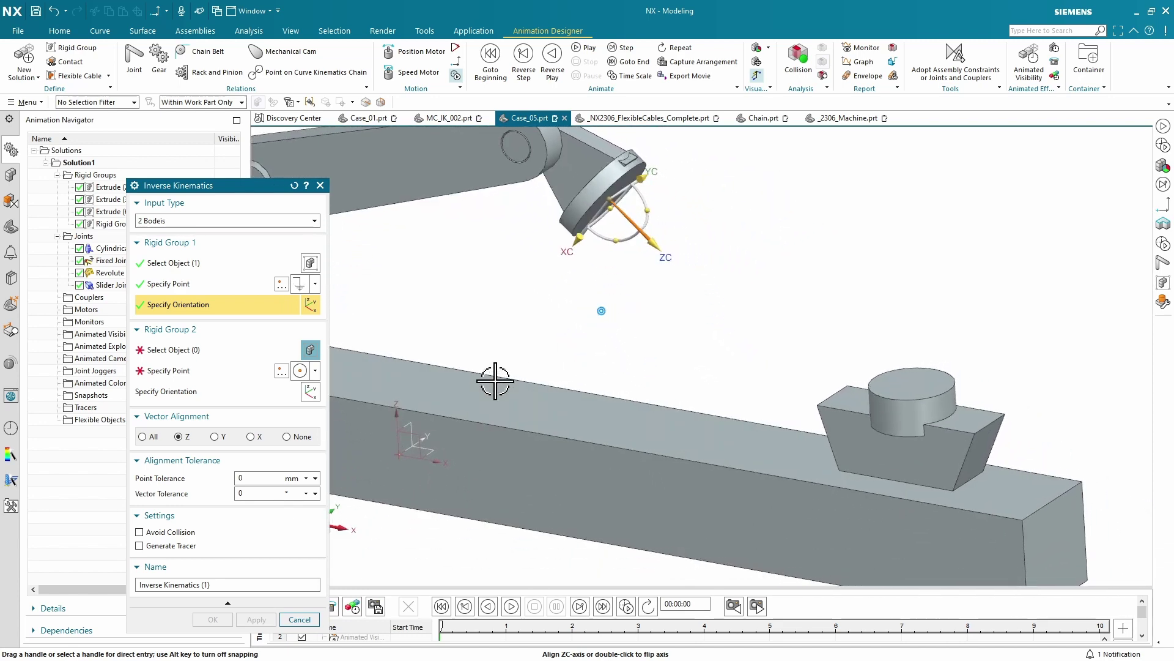
- Set the carriage as Rigid Group 2 with its cylinder's top face center as the point, flip its Z axis downward, and create the motor
{"action": "left_click", "coordinate": [201, 352]}
{"action": "left_click", "coordinate": [910, 397]}
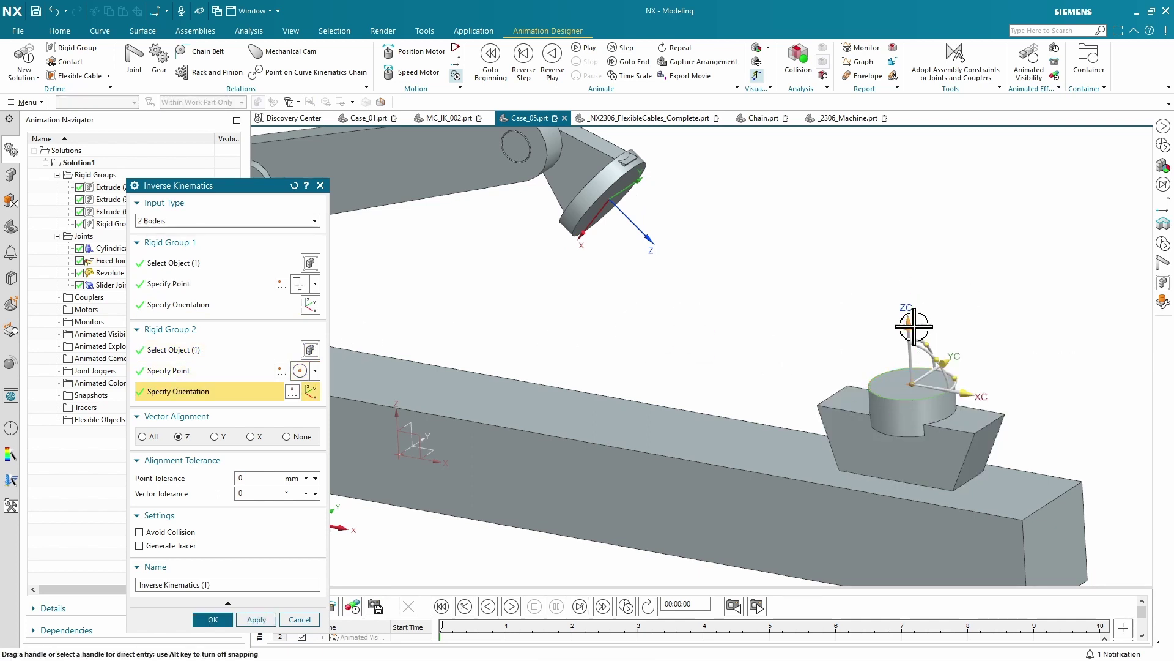
{"action": "double_click", "coordinate": [910, 323]}
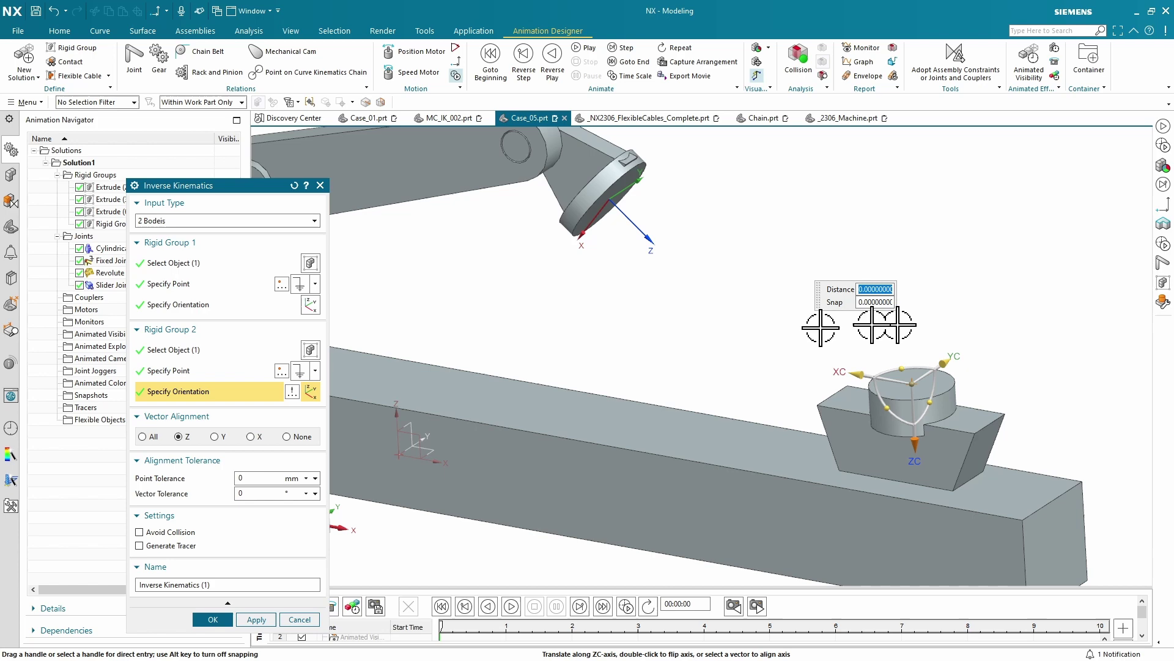
{"action": "left_click", "coordinate": [214, 619]}
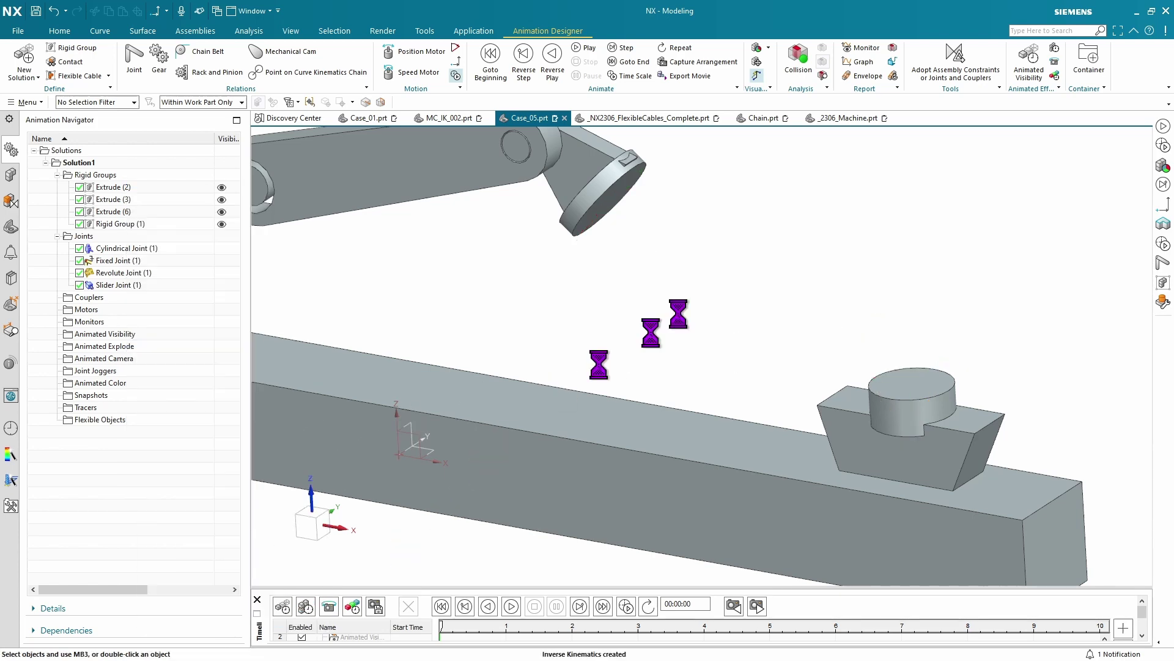
- Play and scrub the arm's inverse kinematics motion, color the parts by rigid group, and inspect the mechanism from several angles
{"action": "left_click", "coordinate": [586, 49]}
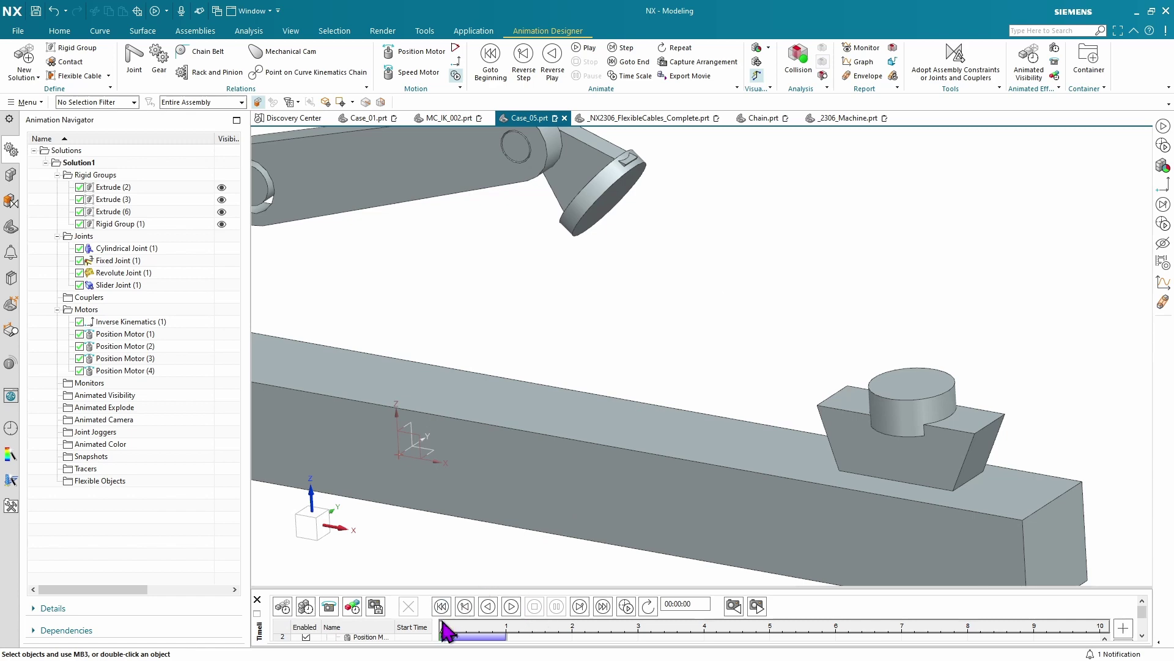
{"action": "mouse_move", "coordinate": [443, 627]}
{"action": "left_mouse_down"}
{"action": "mouse_move", "coordinate": [514, 638]}
{"action": "mouse_move", "coordinate": [449, 645]}
{"action": "left_mouse_up"}
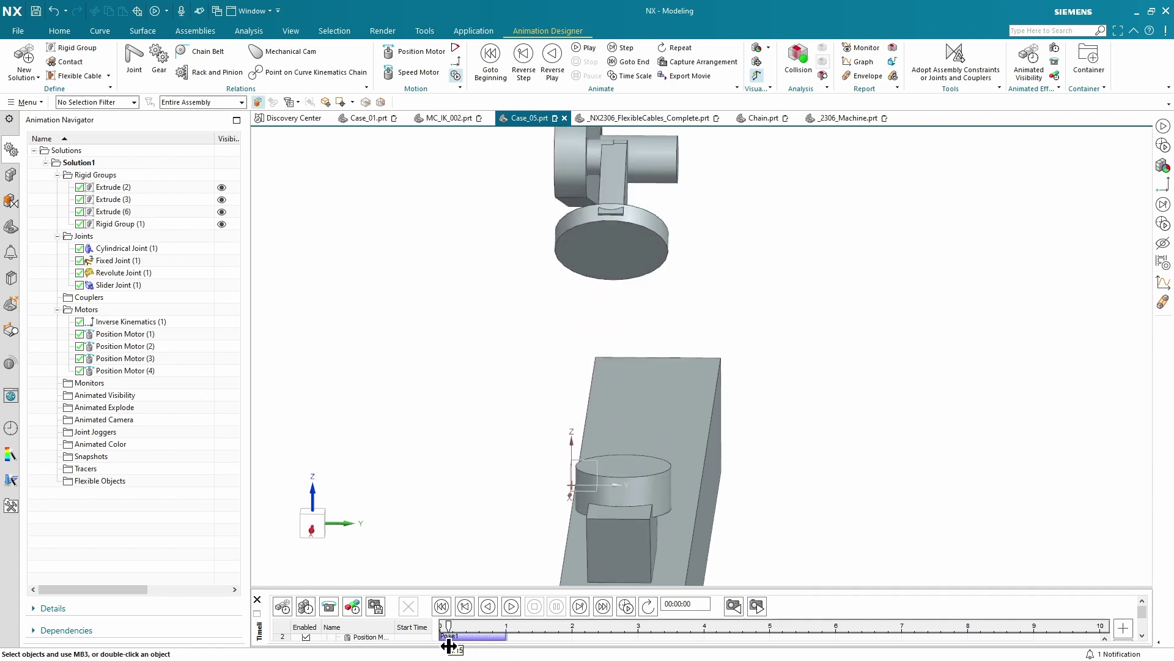
{"action": "left_click", "coordinate": [756, 49]}
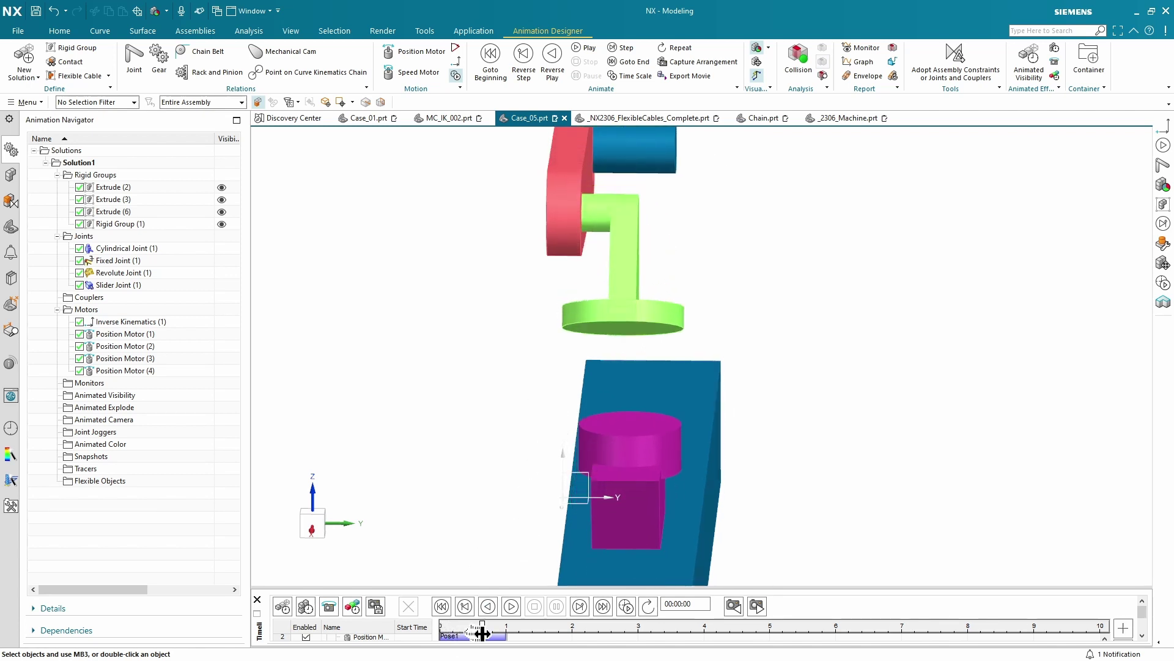
{"action": "mouse_move", "coordinate": [482, 633]}
{"action": "left_mouse_down"}
{"action": "mouse_move", "coordinate": [517, 643]}
{"action": "mouse_move", "coordinate": [446, 643]}
{"action": "left_mouse_up"}
{"action": "middle_click_drag", "start_coordinate": [420, 388], "coordinate": [422, 384]}
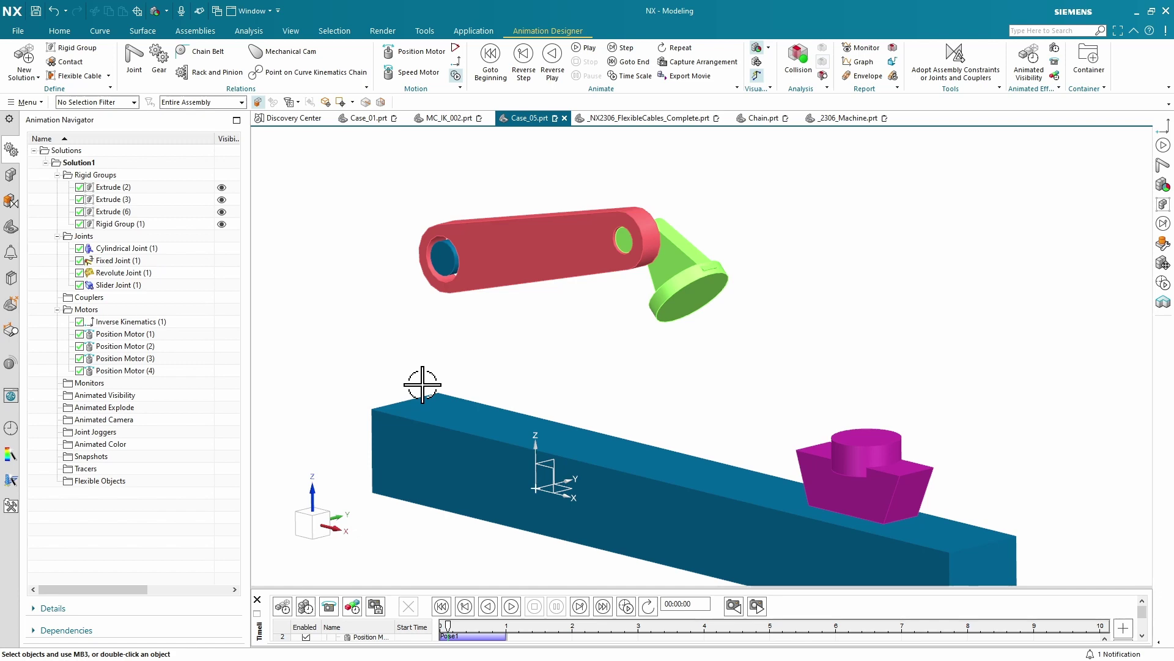
{"action": "middle_click_drag", "start_coordinate": [423, 384], "coordinate": [411, 218]}
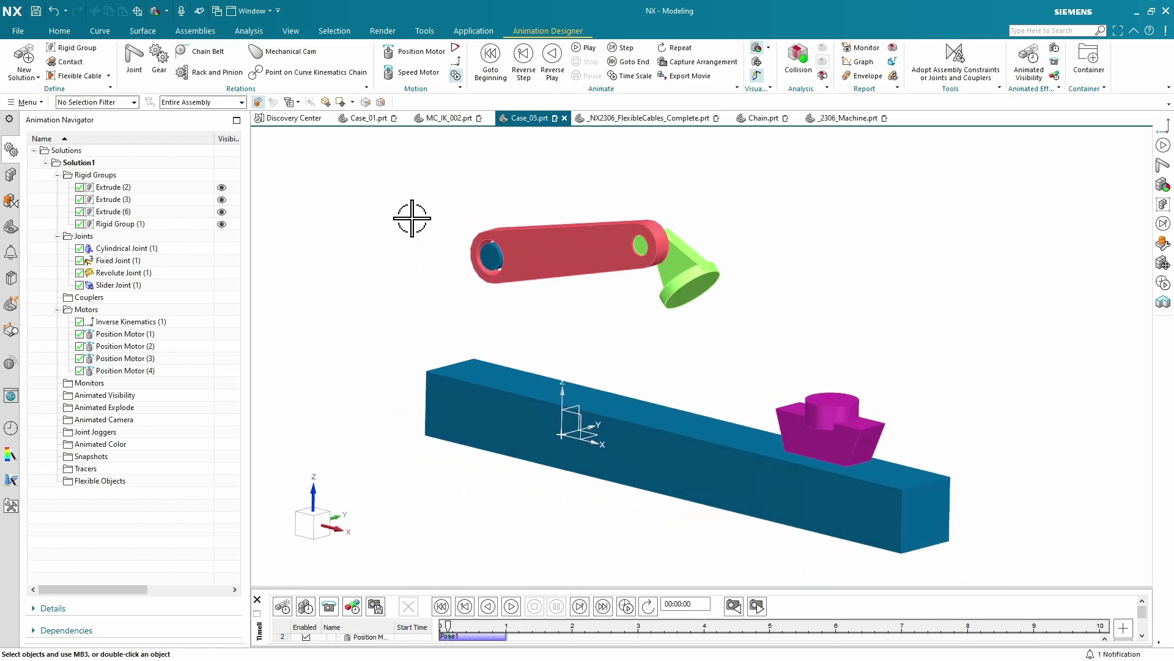
- Switch to _NX2306_FlexibleCables_Complete.prt, play and stop its animation, and examine the cable connections at the back panel
{"action": "left_click", "coordinate": [649, 118]}
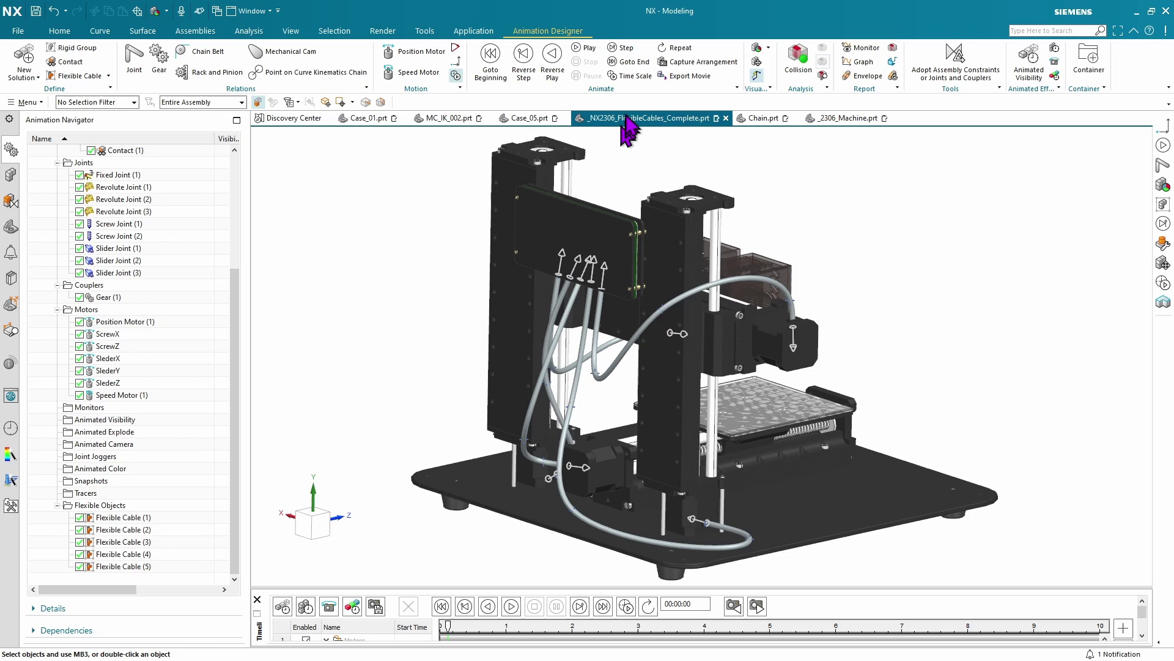
{"action": "left_click", "coordinate": [588, 49]}
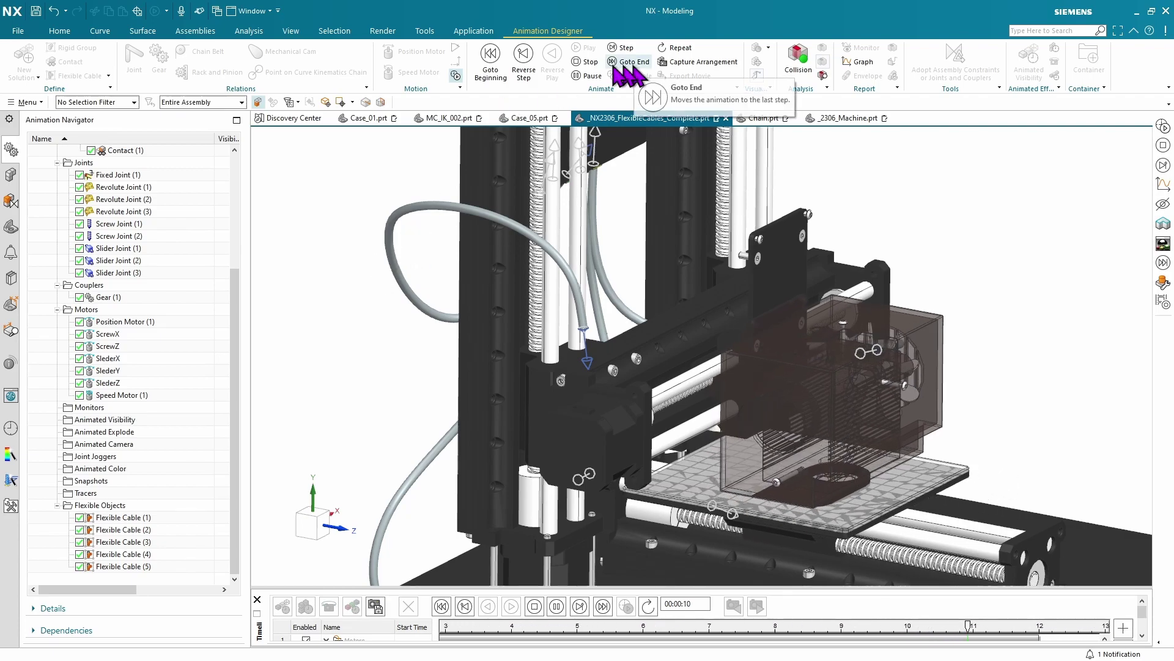
{"action": "left_click", "coordinate": [591, 62]}
{"action": "middle_click_drag", "start_coordinate": [367, 264], "coordinate": [343, 260]}
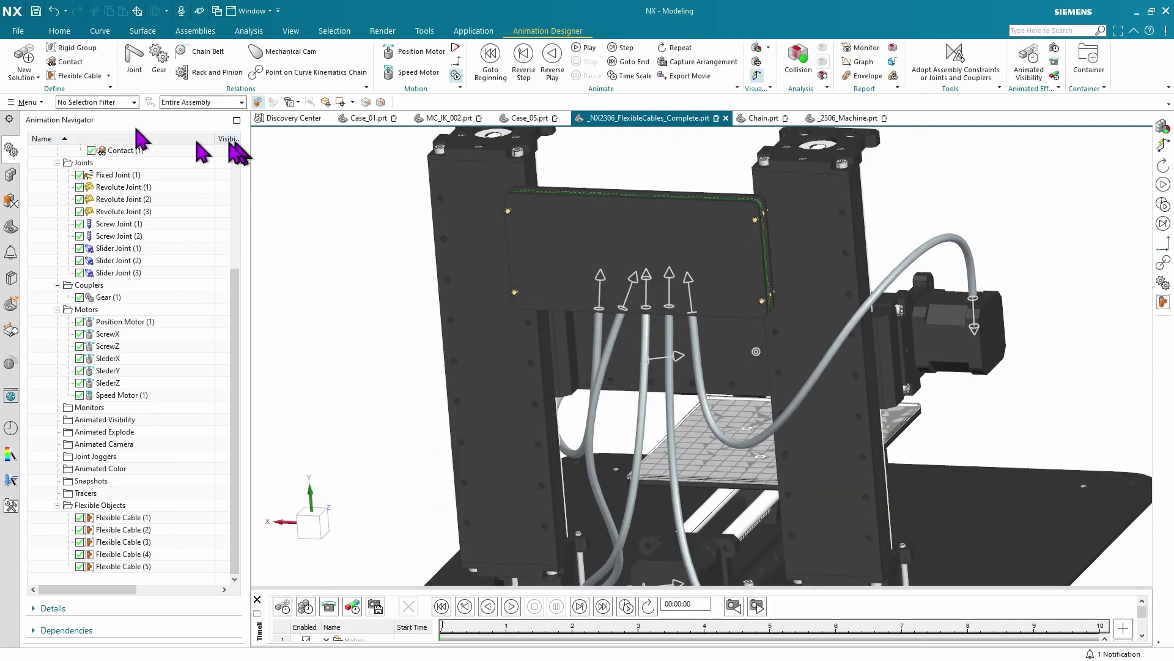
- Start a body-based flexible cable on the cable looping to the side motor and add a fixed attachment to the Base rigid group
{"action": "left_click", "coordinate": [81, 83]}
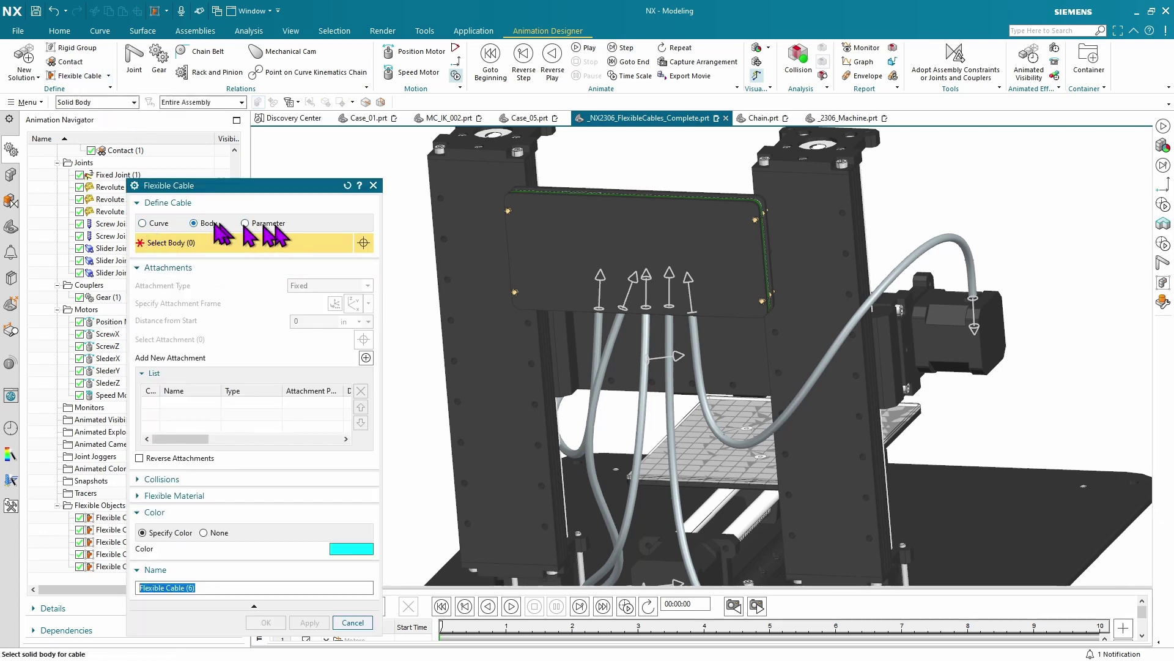
{"action": "left_click", "coordinate": [772, 428]}
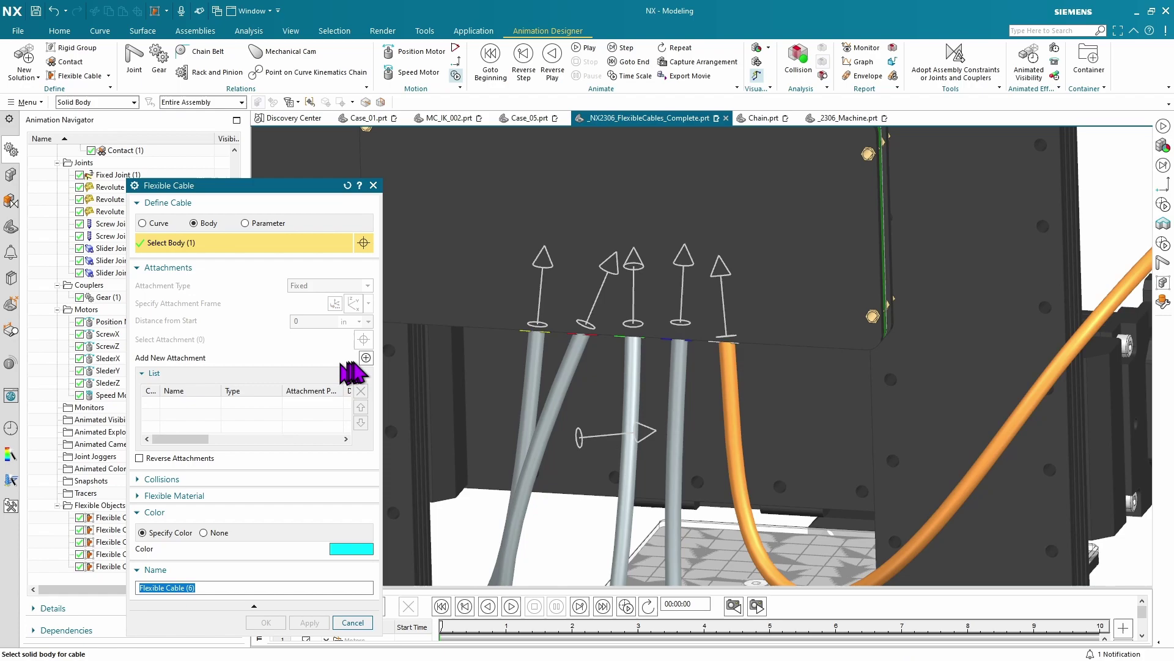
{"action": "left_click", "coordinate": [366, 357]}
{"action": "left_click", "coordinate": [241, 339]}
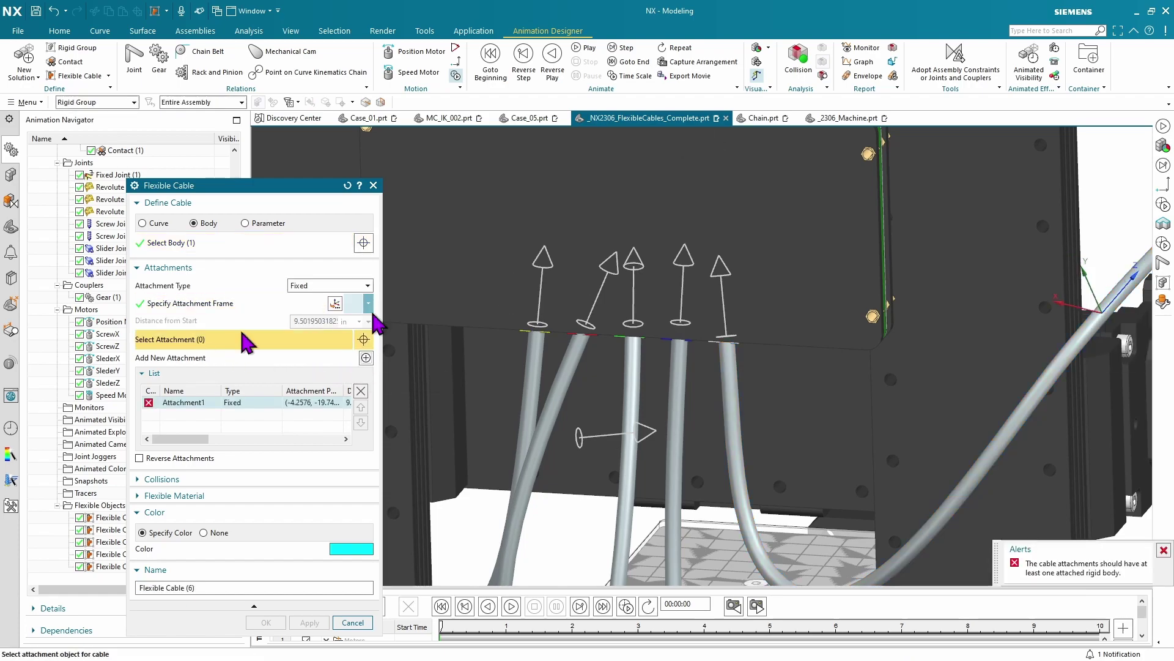
{"action": "left_click", "coordinate": [672, 262]}
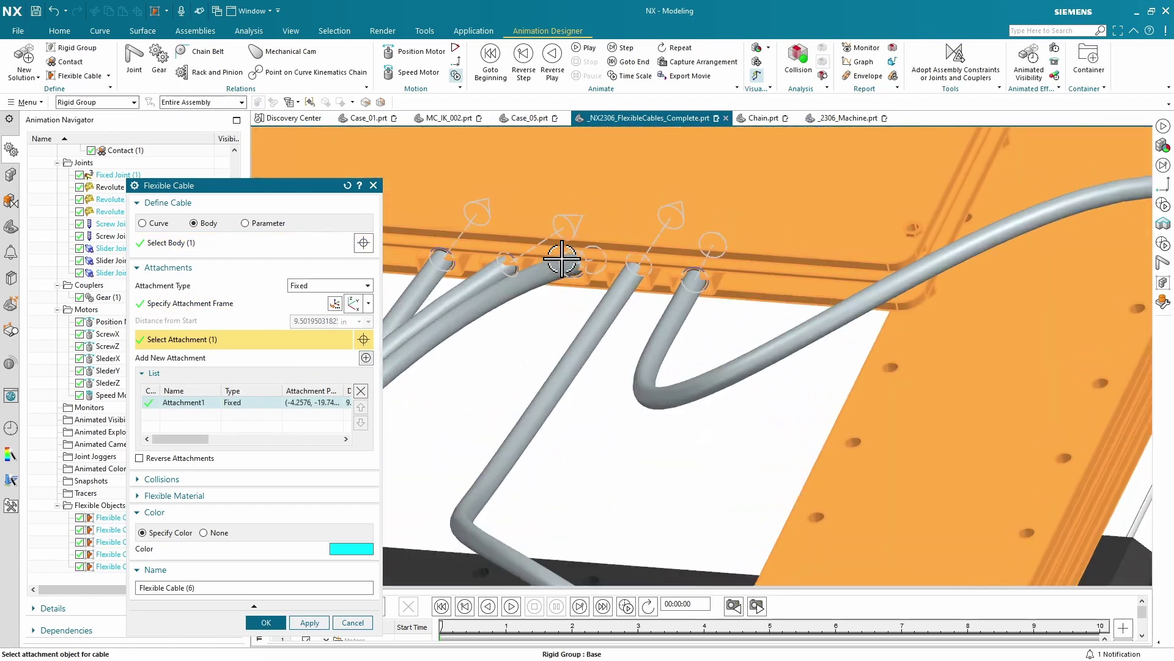
- Place the fixed attachment's frame at the center of the cable's end in the white connector
{"action": "left_click", "coordinate": [191, 306]}
{"action": "scroll", "coordinate": [539, 336], "scroll_direction": "up", "scroll_amount": 5}
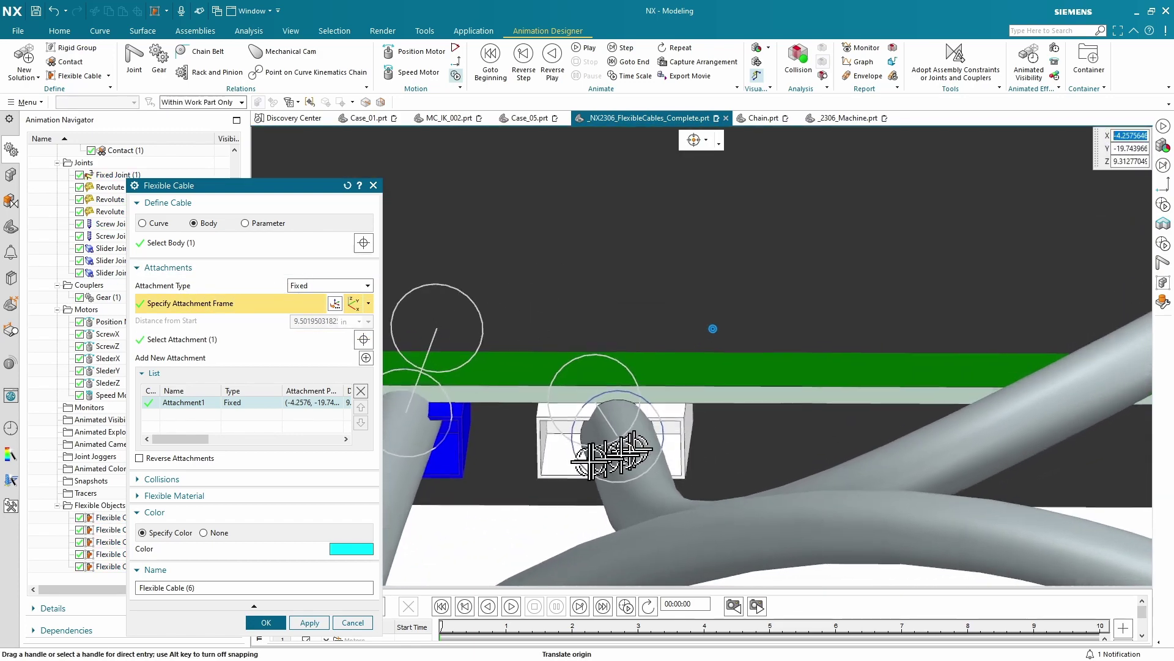
{"action": "left_click", "coordinate": [578, 435]}
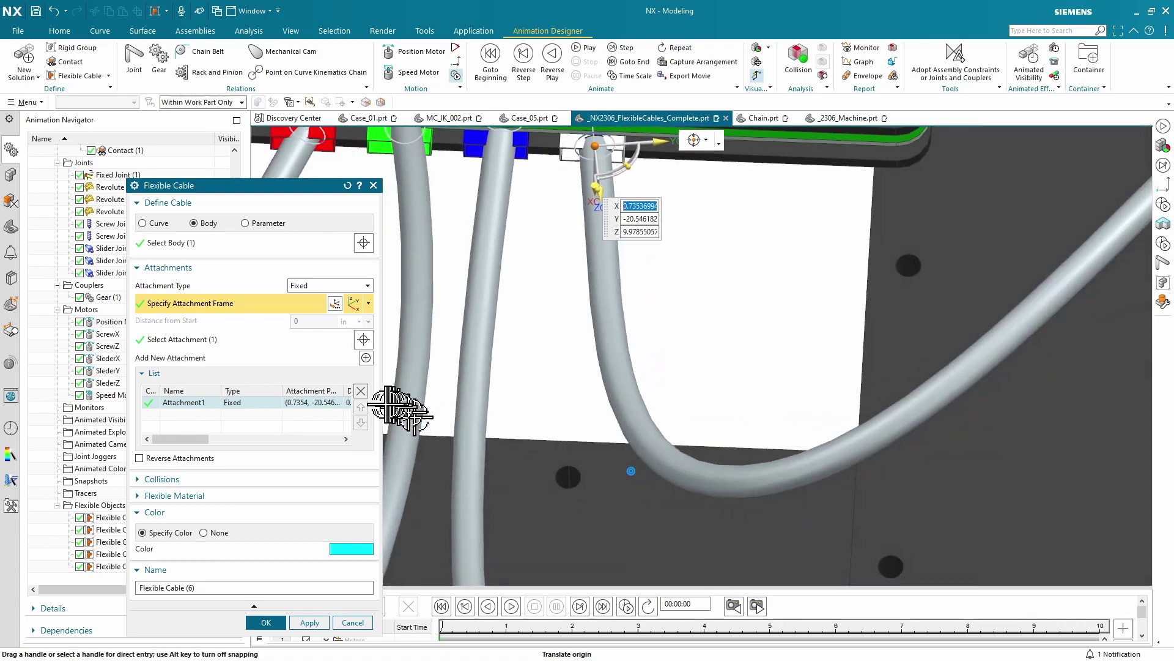
- Add a second fixed attachment on the Stand rigid group, place its frame at the center of the cable's motor end, and create the cable
{"action": "left_click", "coordinate": [366, 358]}
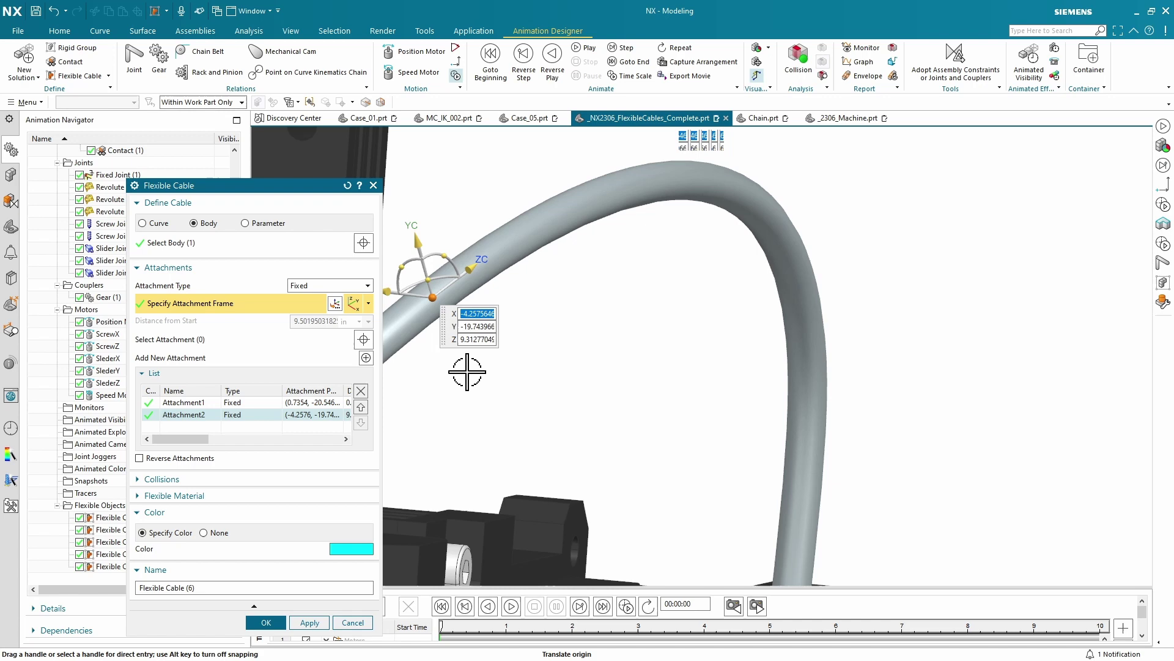
{"action": "left_click", "coordinate": [301, 341]}
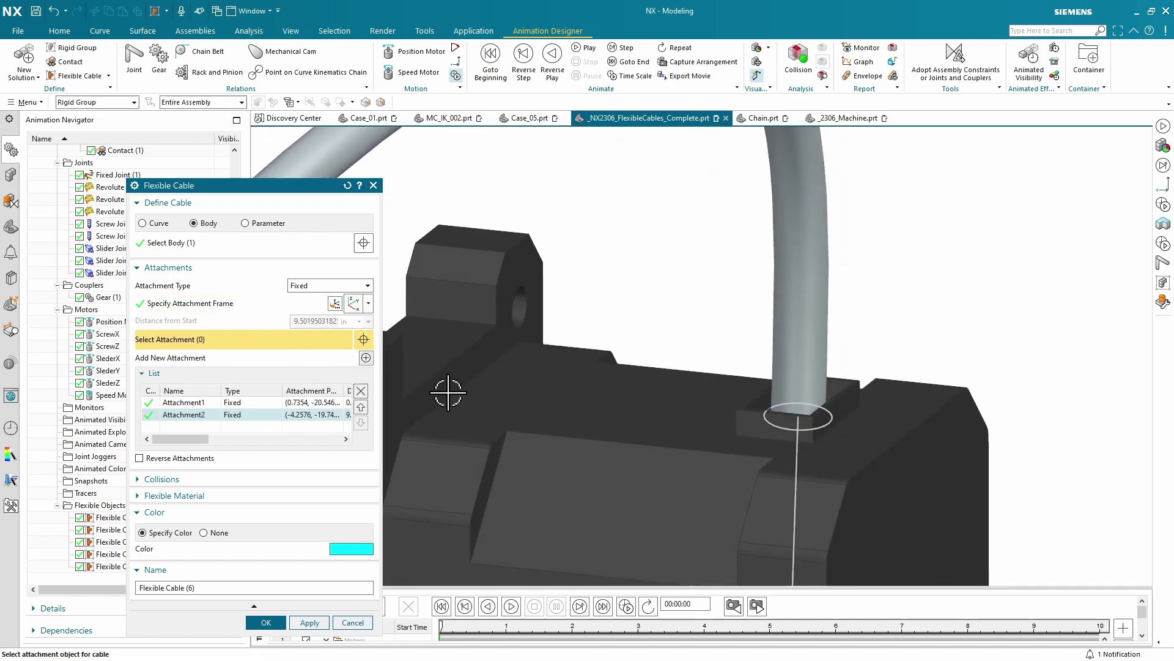
{"action": "left_click", "coordinate": [741, 455]}
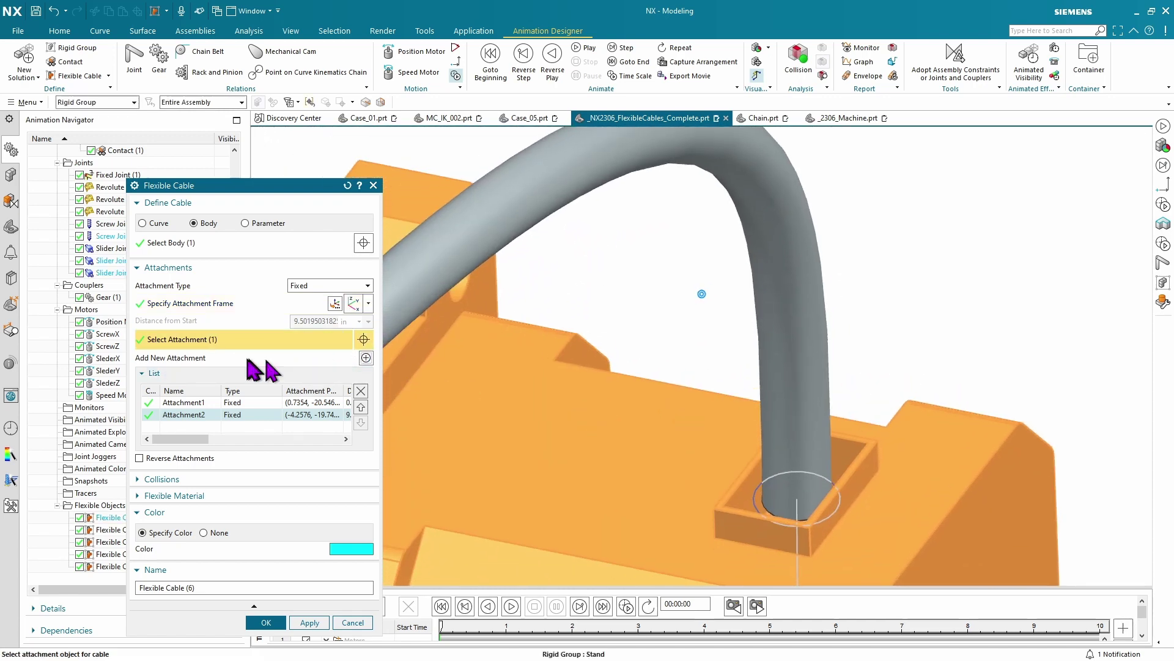
{"action": "left_click", "coordinate": [207, 306]}
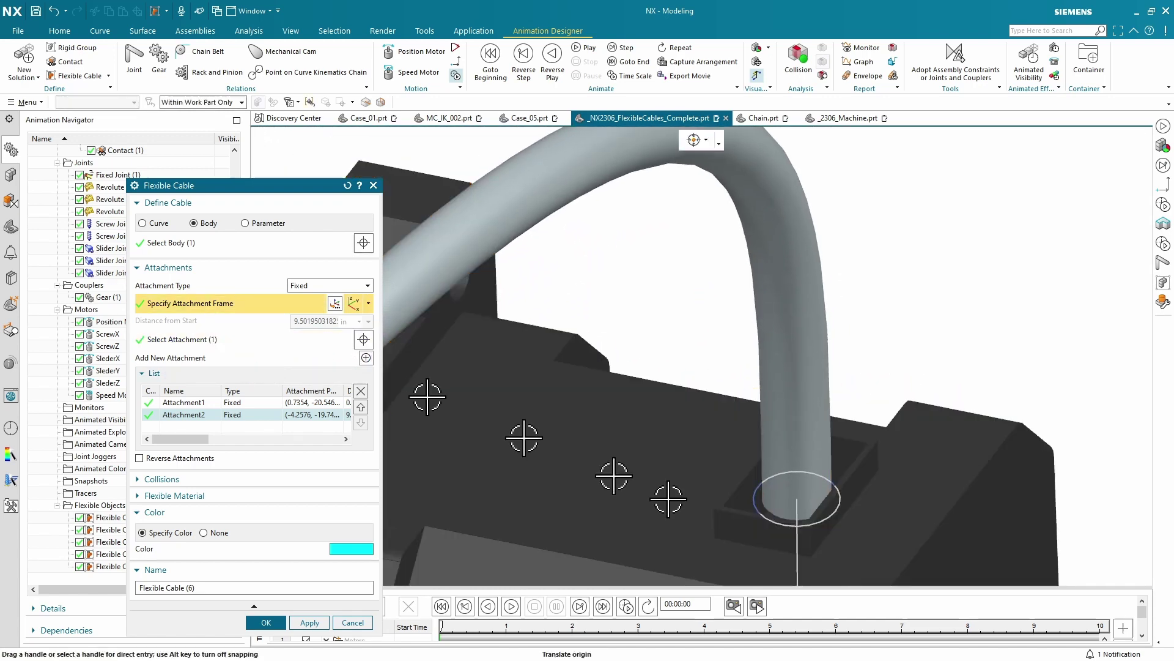
{"action": "left_click", "coordinate": [758, 505]}
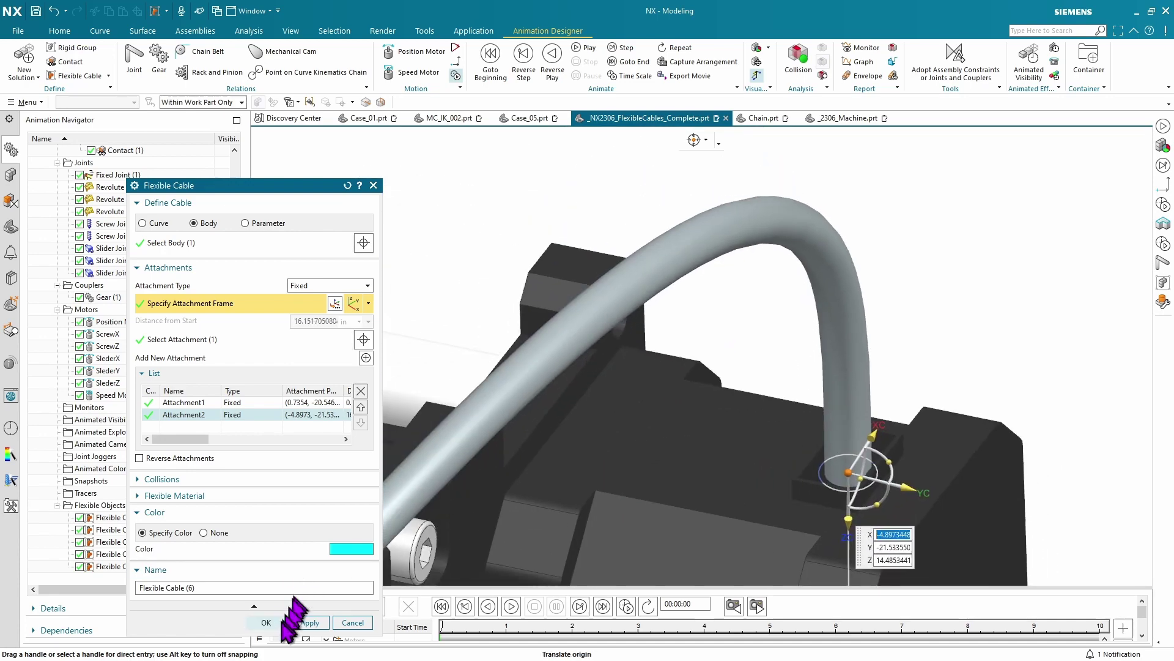
{"action": "left_click", "coordinate": [275, 622]}
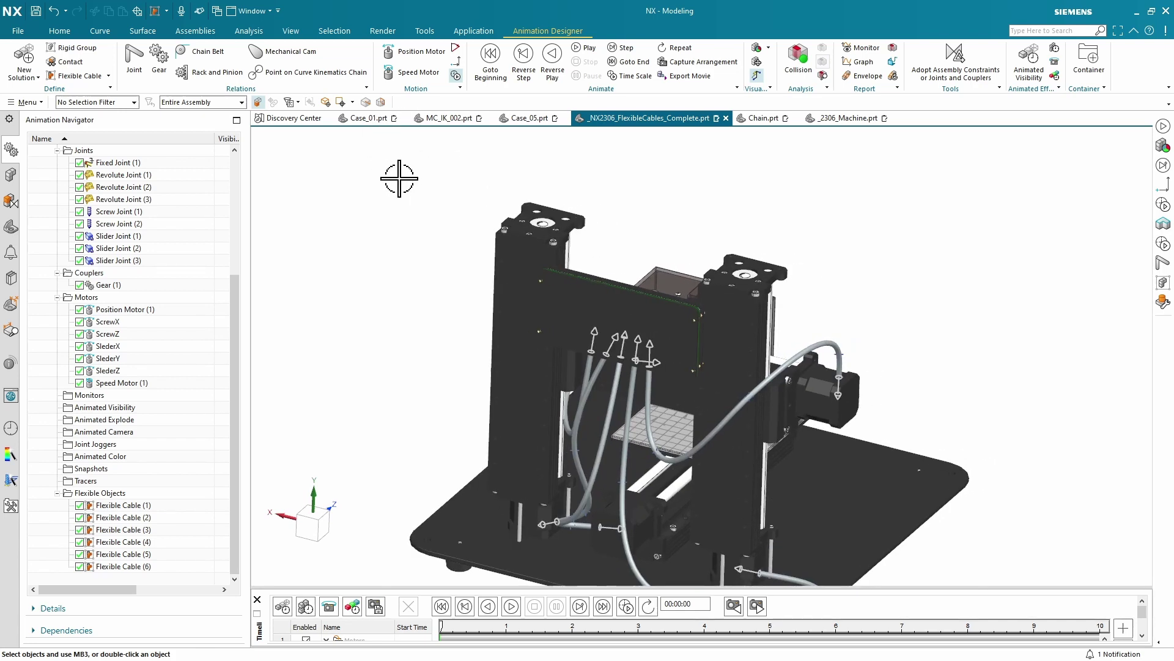
- Play and stop the animation to check the new flexible cable's motion, and inspect the machine from the front
{"action": "left_click", "coordinate": [578, 48]}
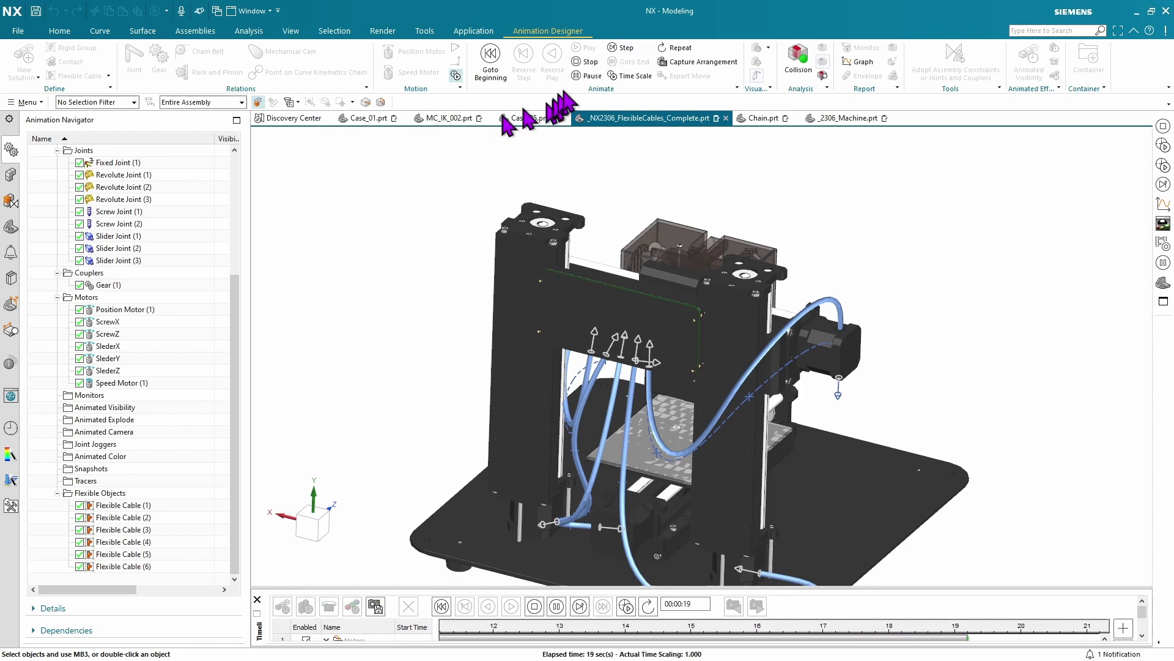
{"action": "left_click", "coordinate": [581, 61]}
{"action": "middle_click_drag", "start_coordinate": [380, 227], "coordinate": [367, 240]}
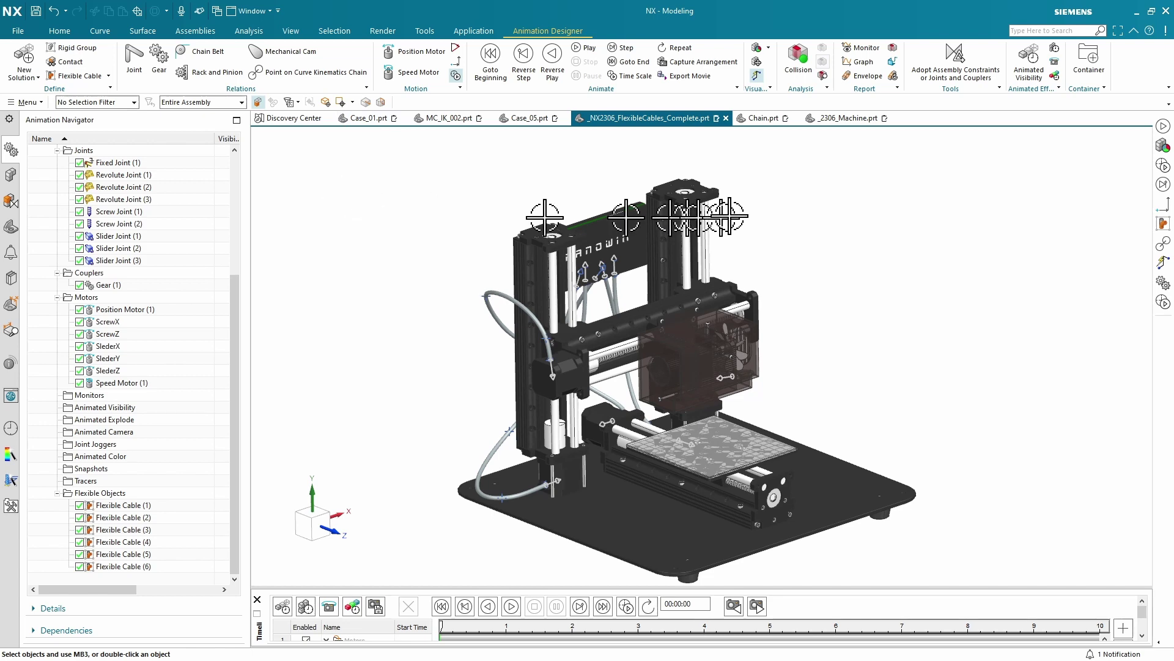
- Switch to Chain.prt and color the chain links by rigid group
{"action": "left_click", "coordinate": [765, 118]}
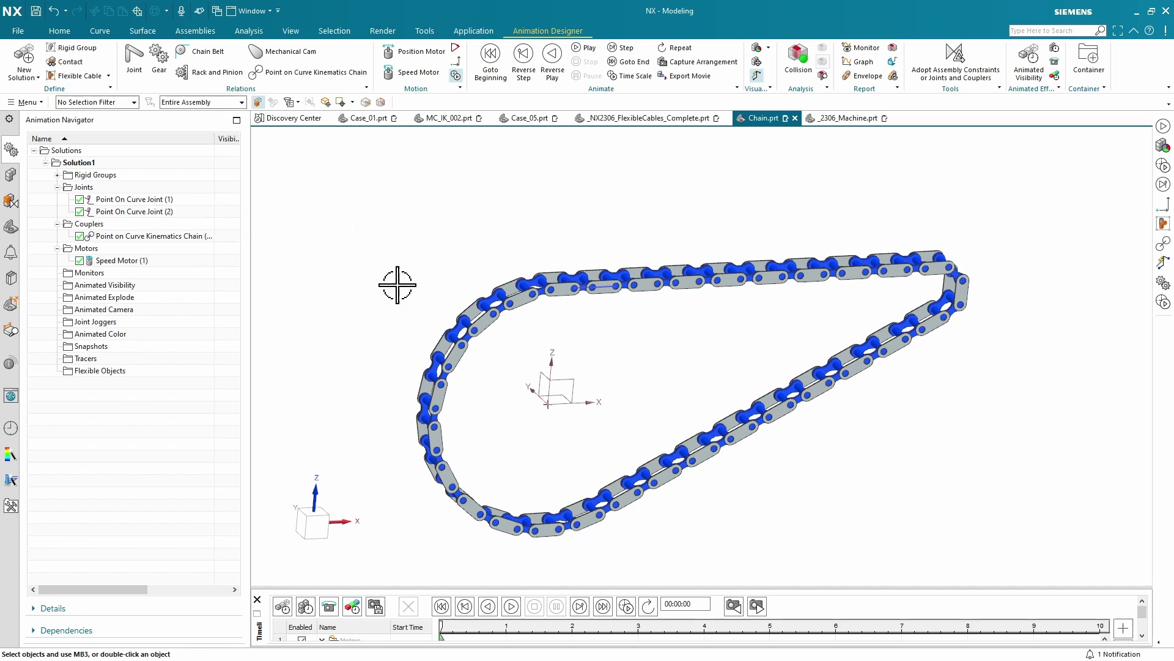
{"action": "scroll", "coordinate": [330, 268], "scroll_direction": "up", "scroll_amount": 4}
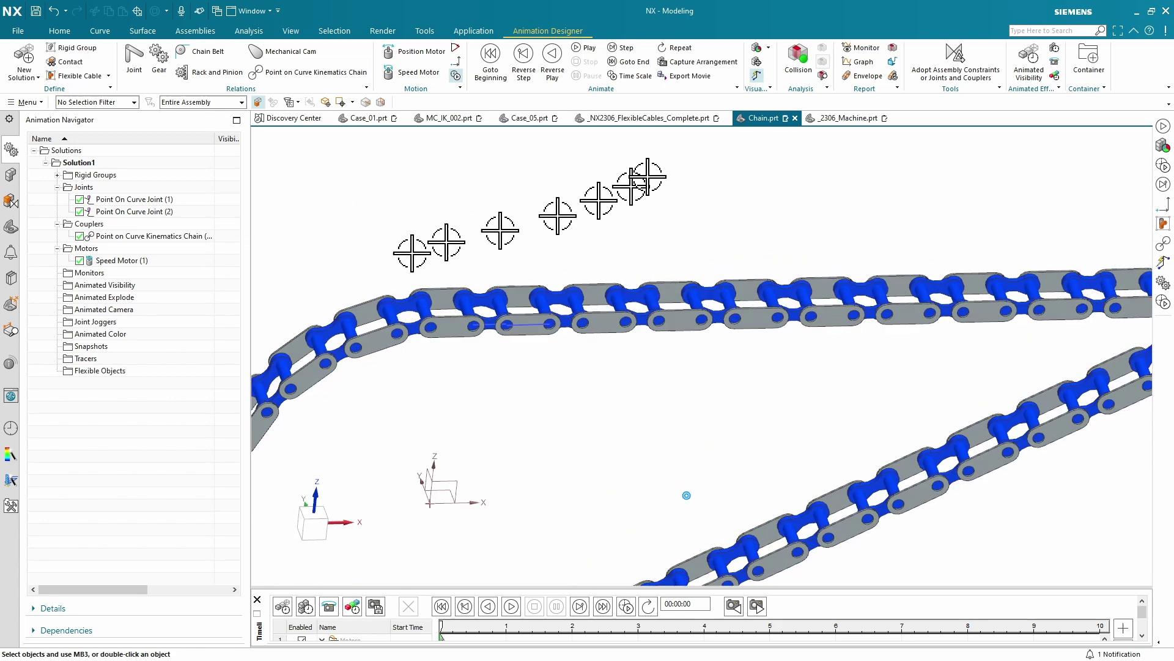
{"action": "left_click", "coordinate": [757, 60]}
{"action": "scroll", "coordinate": [539, 170], "scroll_direction": "down", "scroll_amount": 5}
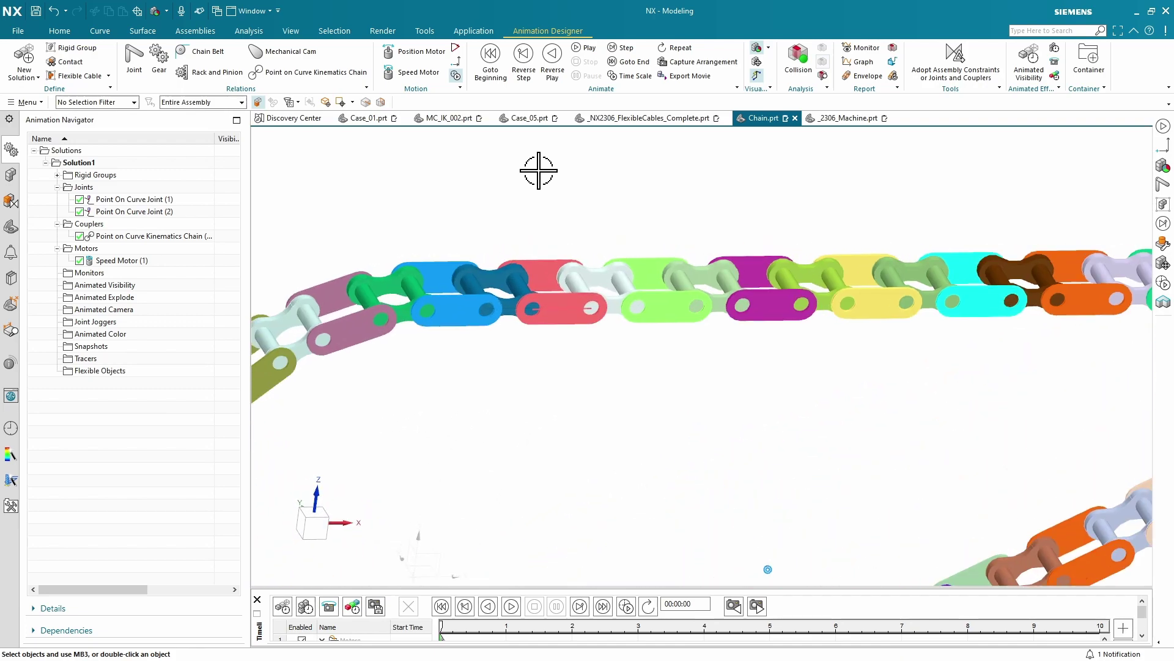
- Examine Point On Curve Joint (1), Point On Curve Joint (2) and the Point on Curve Kinematics Chain coupler on the chain
{"action": "left_click", "coordinate": [153, 200]}
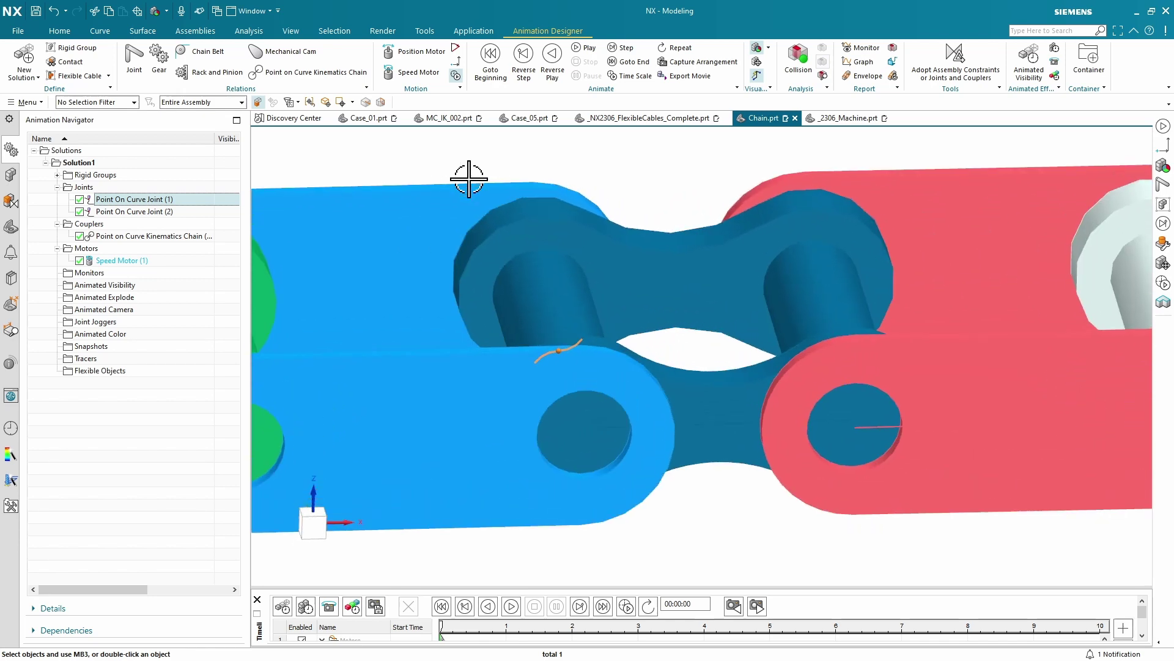
{"action": "left_click", "coordinate": [136, 213]}
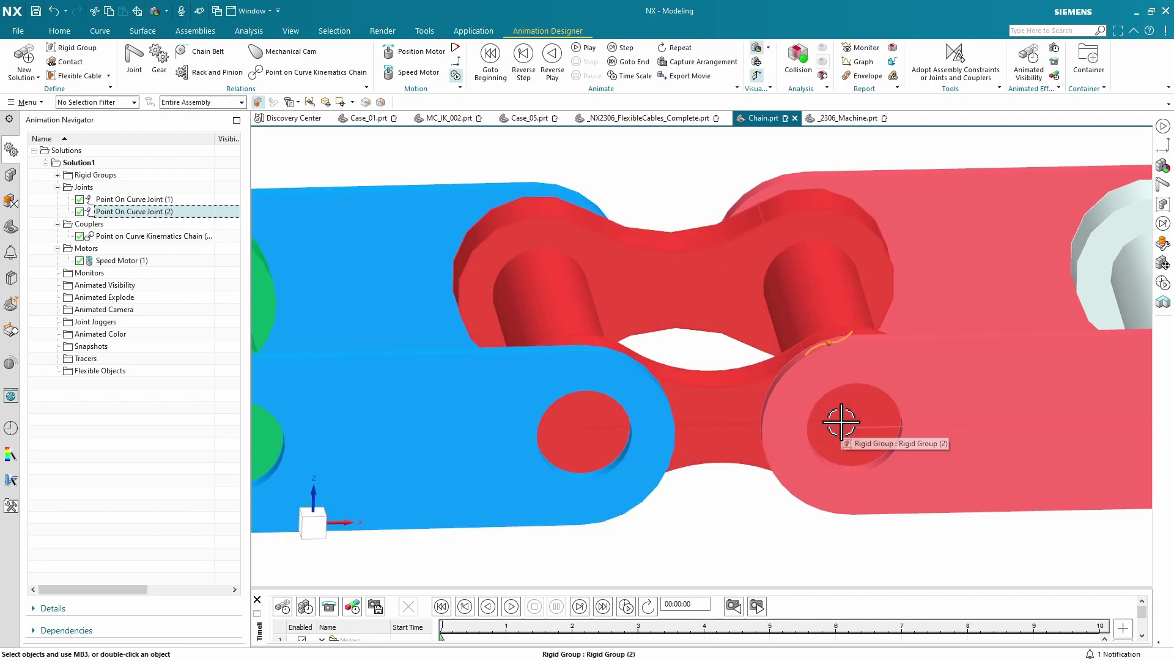
{"action": "scroll", "coordinate": [841, 422], "scroll_direction": "down", "scroll_amount": 10}
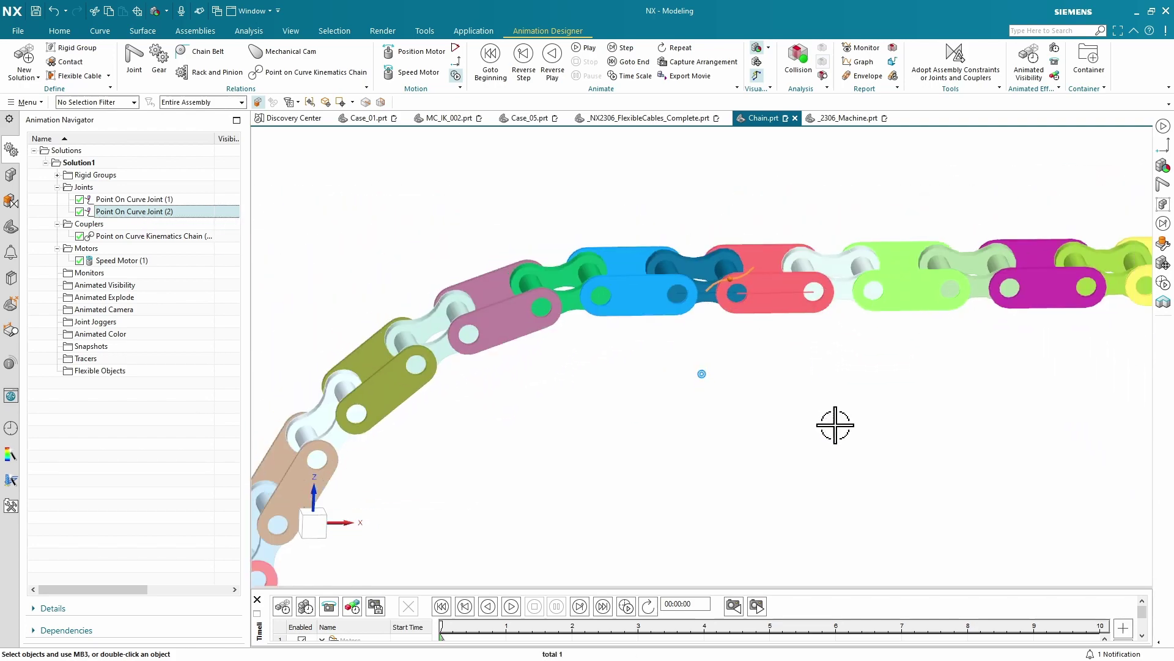
{"action": "scroll", "coordinate": [835, 425], "scroll_direction": "down", "scroll_amount": 3}
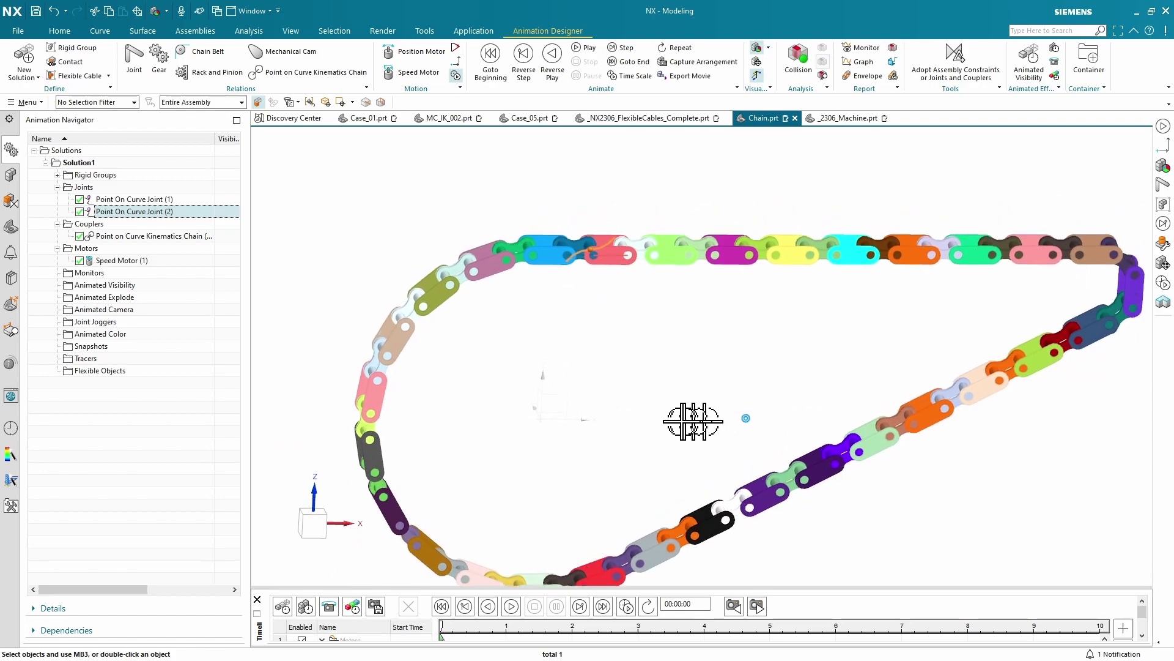
{"action": "scroll", "coordinate": [687, 425], "scroll_direction": "up", "scroll_amount": 3}
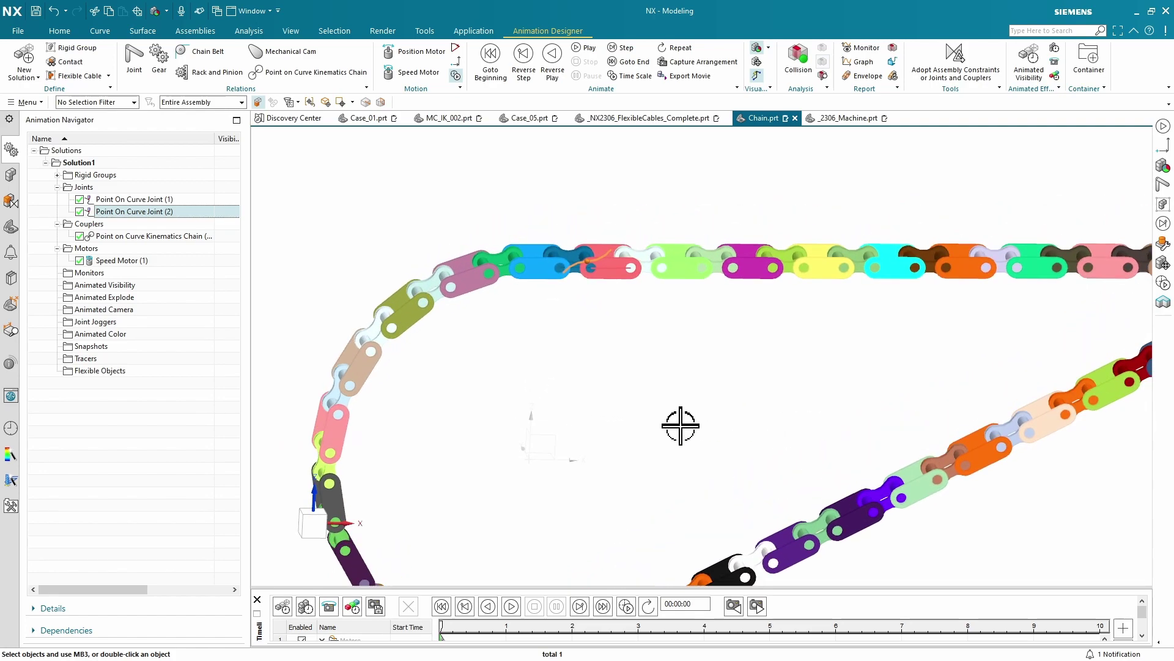
{"action": "left_click", "coordinate": [154, 236]}
{"action": "scroll", "coordinate": [732, 407], "scroll_direction": "down", "scroll_amount": 3}
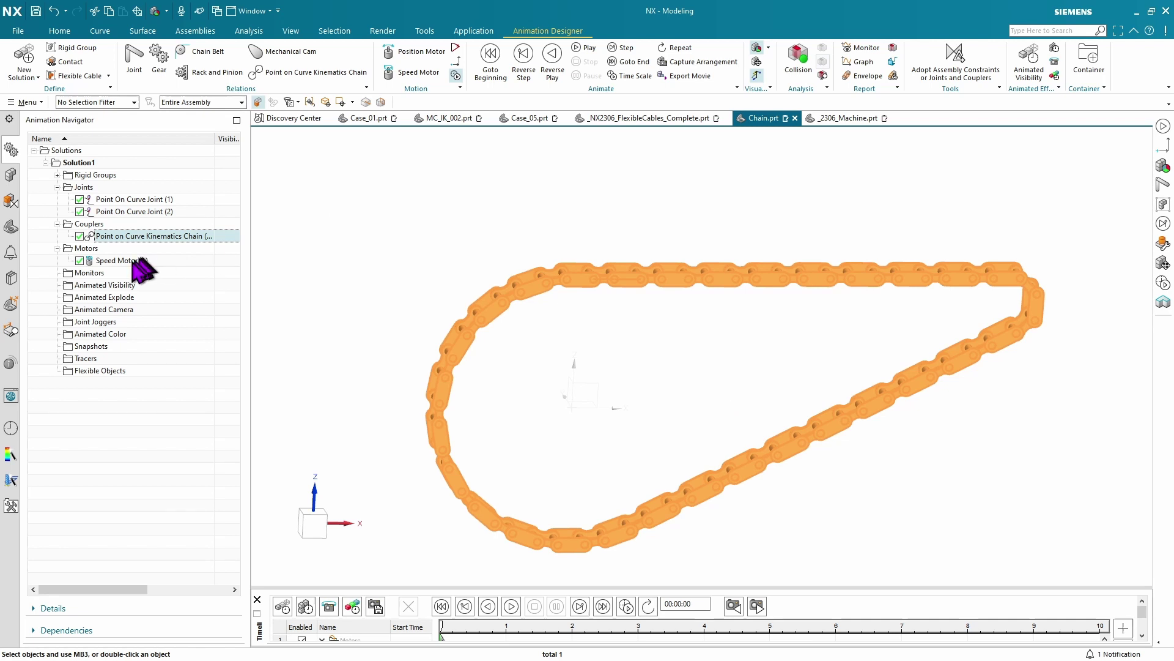
- Play and stop the chain's animation, first colored by rigid group and again in its original colors
{"action": "left_click", "coordinate": [293, 256]}
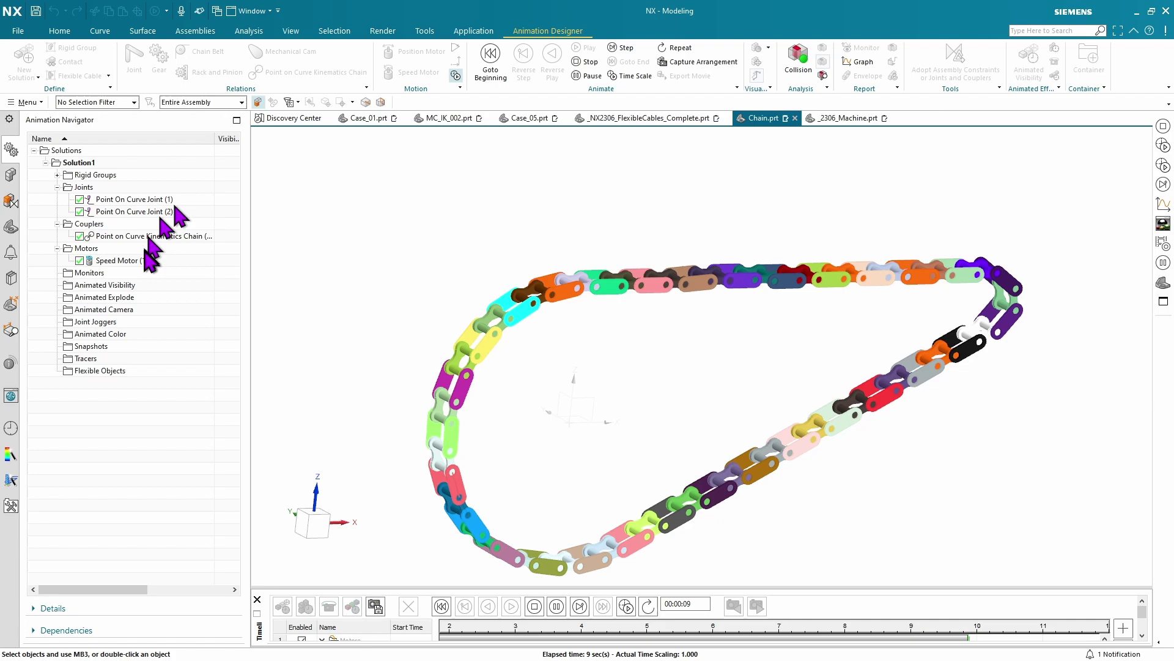
{"action": "left_click", "coordinate": [586, 61]}
{"action": "left_click", "coordinate": [585, 47]}
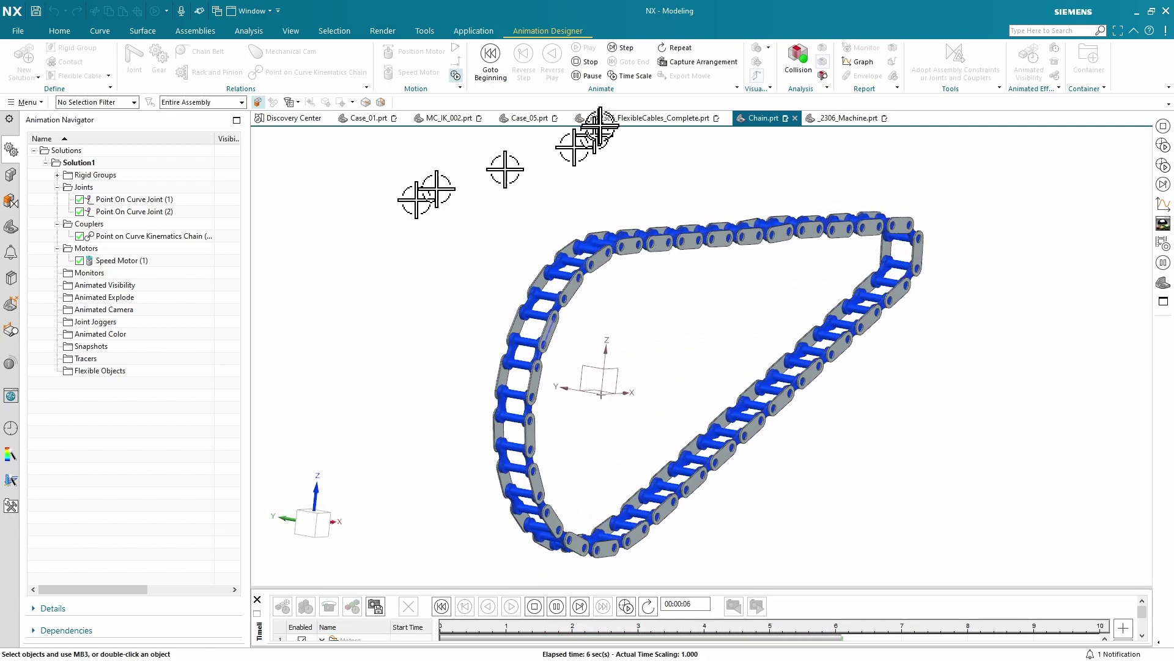
{"action": "left_click", "coordinate": [581, 62]}
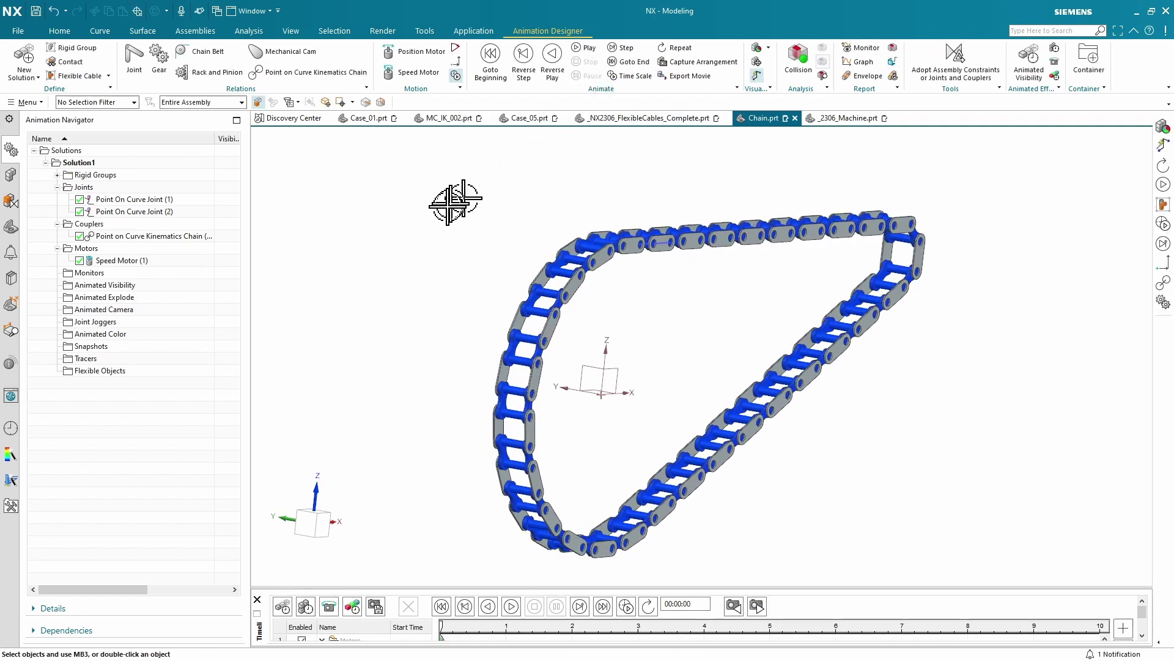
- Switch to _2306_Machine.prt, play and stop its animation, and enable repeat playback
{"action": "left_click", "coordinate": [853, 118]}
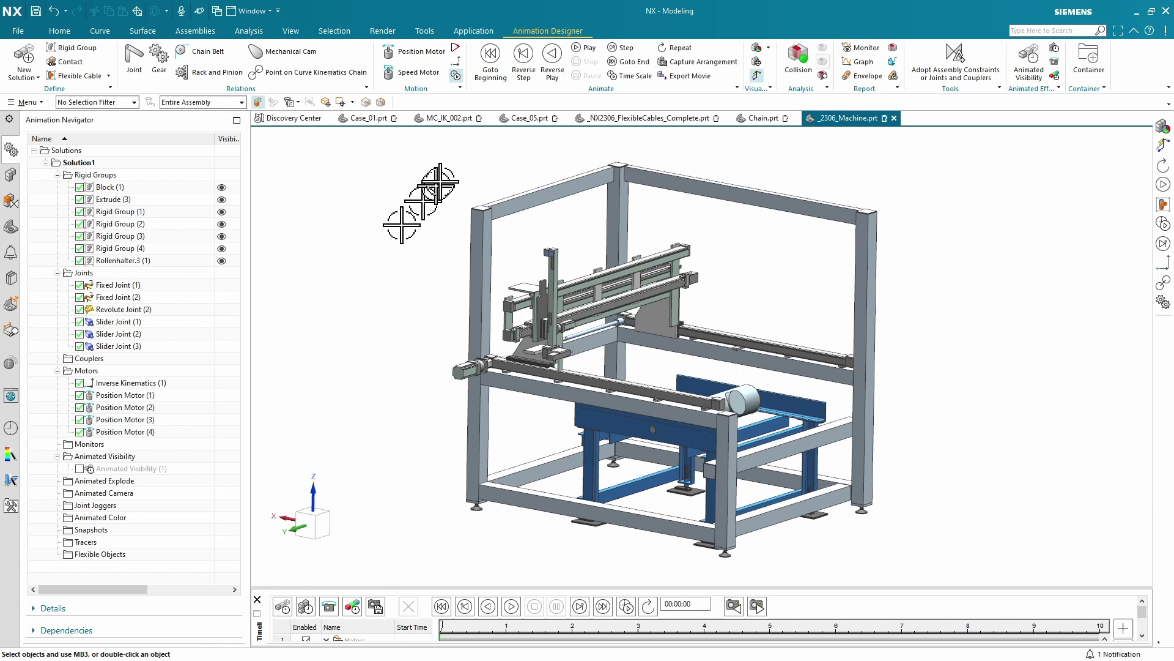
{"action": "left_click", "coordinate": [587, 49]}
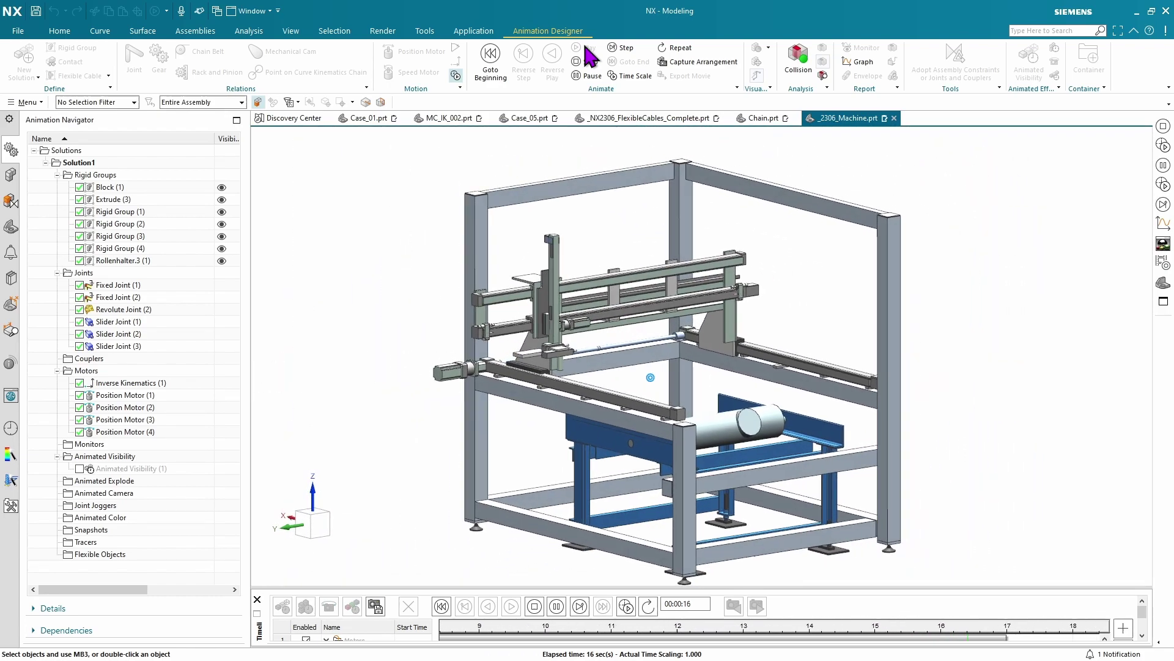
{"action": "left_click", "coordinate": [576, 61]}
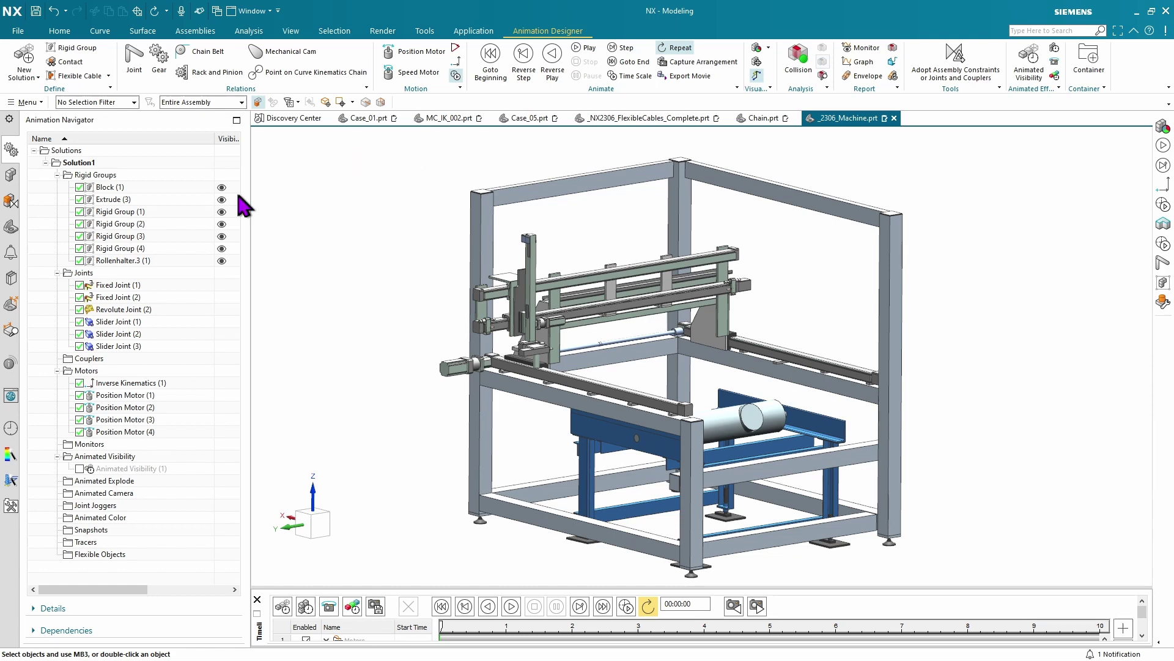
- Color the machine by rigid group and hide the rigid groups one by one from Rollenhalter.3 (1) up to Block (1)
{"action": "left_click", "coordinate": [756, 48]}
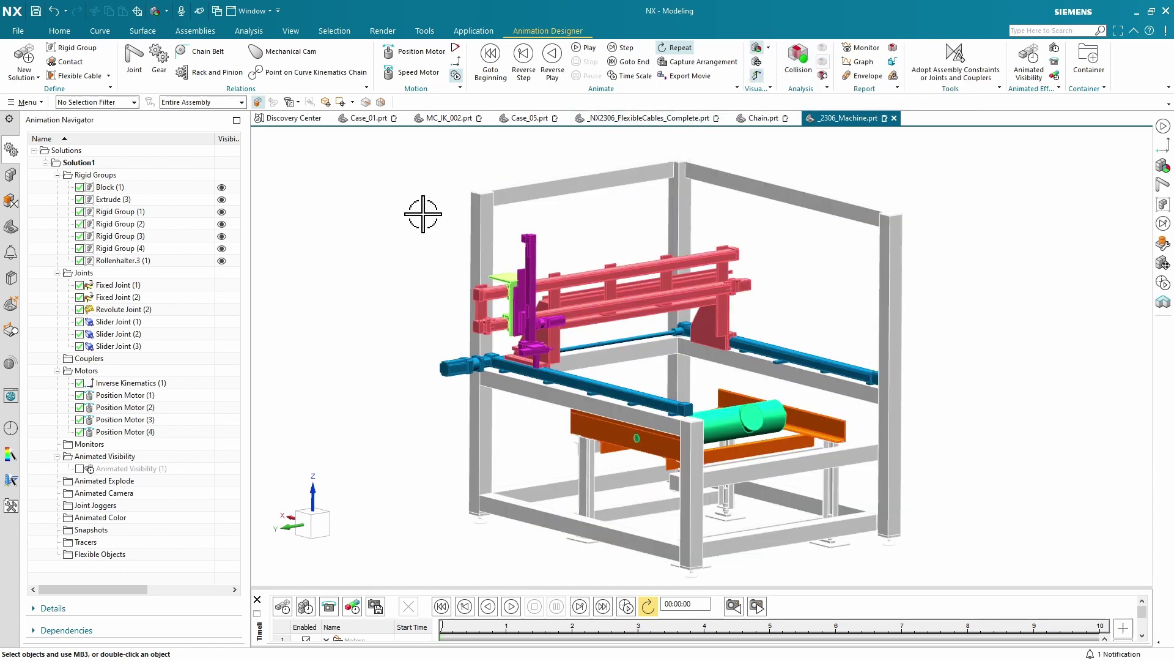
{"action": "left_click", "coordinate": [222, 261]}
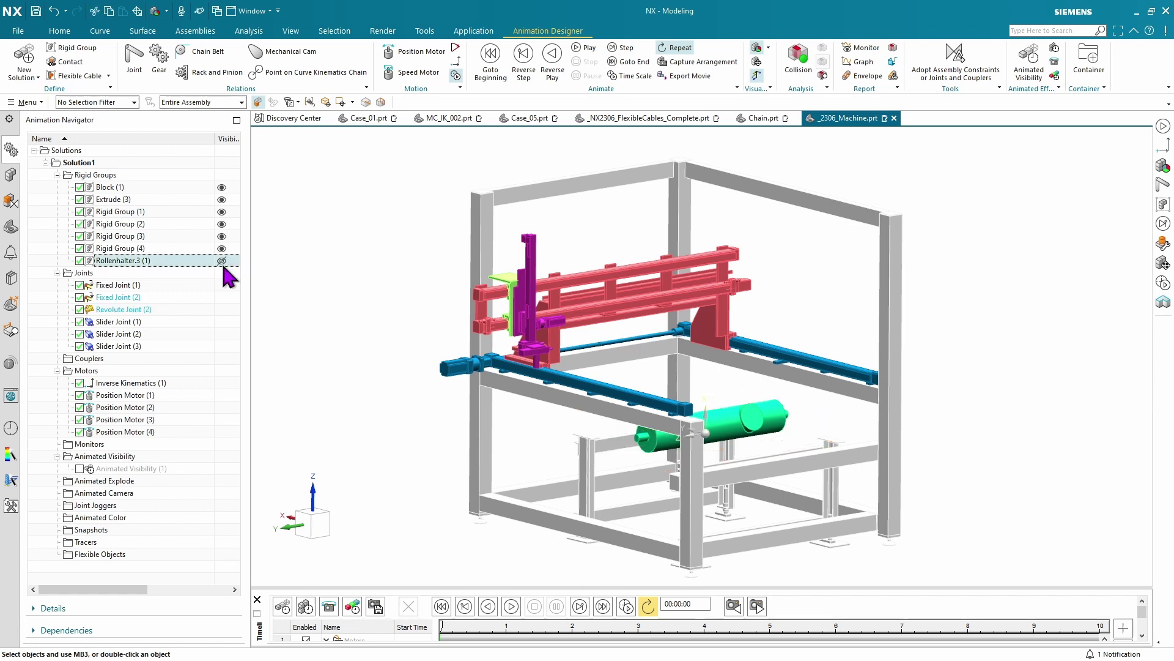
{"action": "left_click", "coordinate": [222, 249]}
{"action": "left_click", "coordinate": [222, 236]}
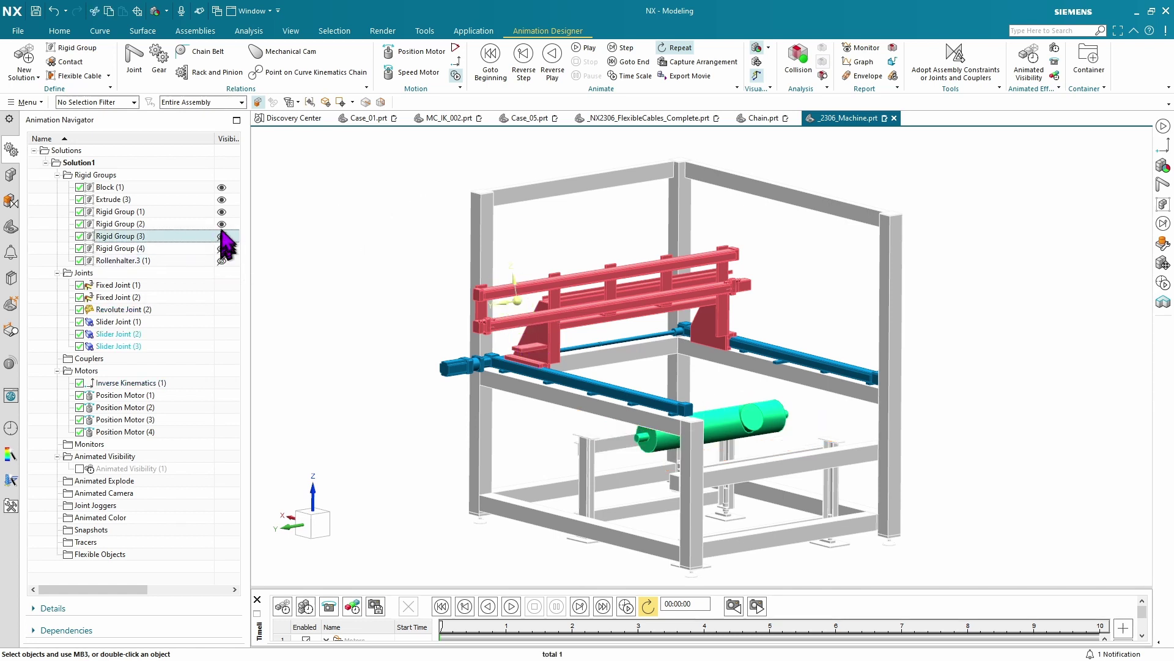
{"action": "left_click", "coordinate": [223, 224]}
{"action": "left_click", "coordinate": [223, 211]}
{"action": "left_click", "coordinate": [222, 200]}
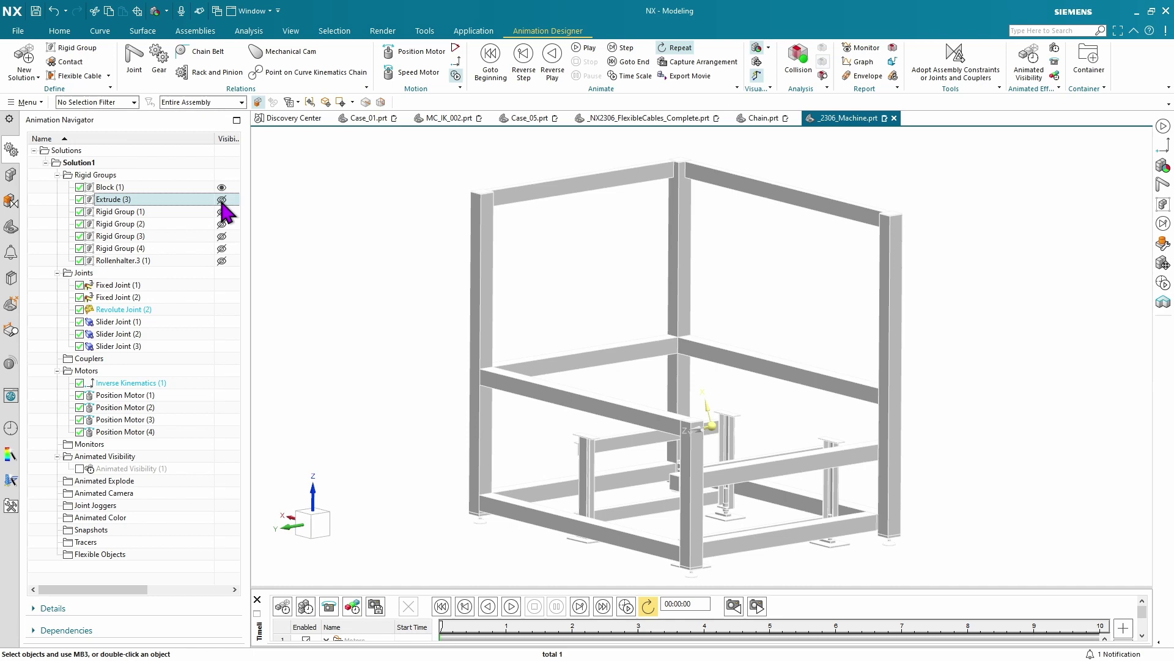
{"action": "left_click", "coordinate": [222, 187]}
- Show all the machine's rigid groups again one by one and turn off the rigid group coloring
{"action": "left_click", "coordinate": [222, 199]}
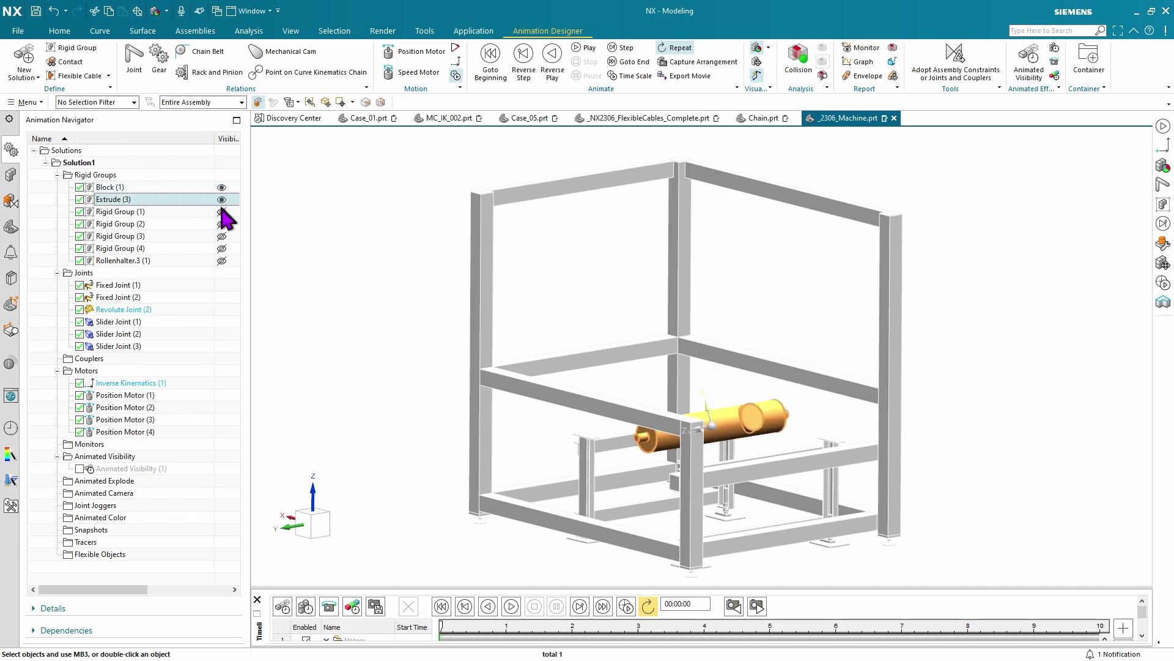
{"action": "left_click", "coordinate": [222, 212]}
{"action": "left_click", "coordinate": [222, 224]}
{"action": "left_click", "coordinate": [222, 236]}
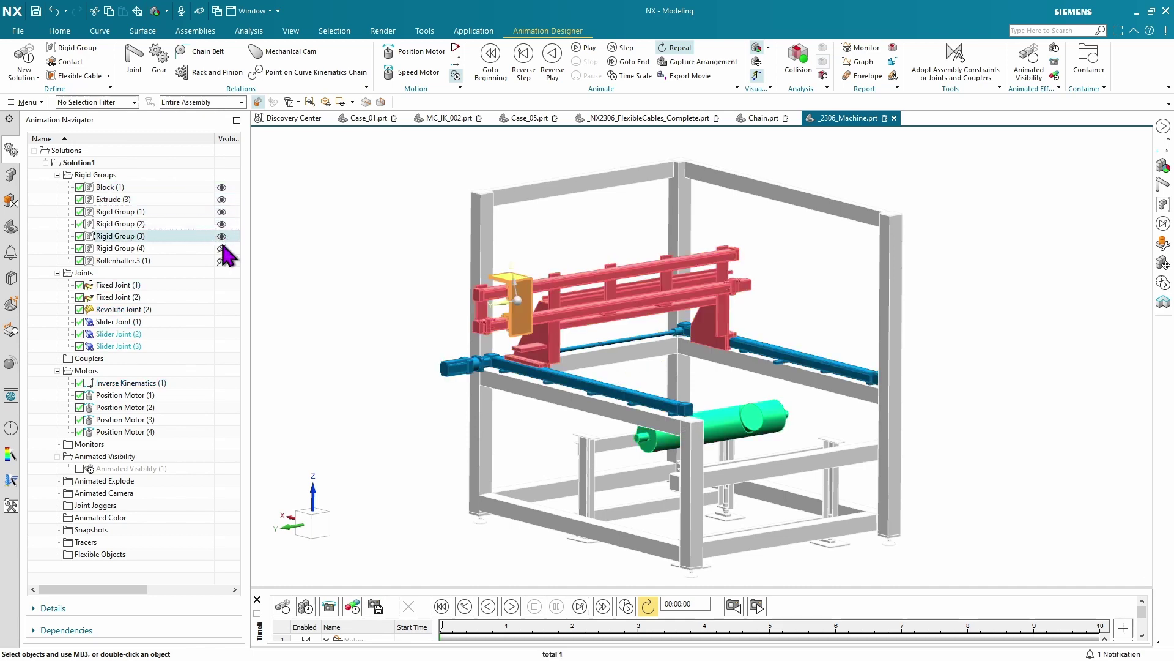
{"action": "left_click", "coordinate": [222, 248]}
{"action": "left_click", "coordinate": [222, 261]}
{"action": "scroll", "coordinate": [287, 280], "scroll_direction": "up", "scroll_amount": 3}
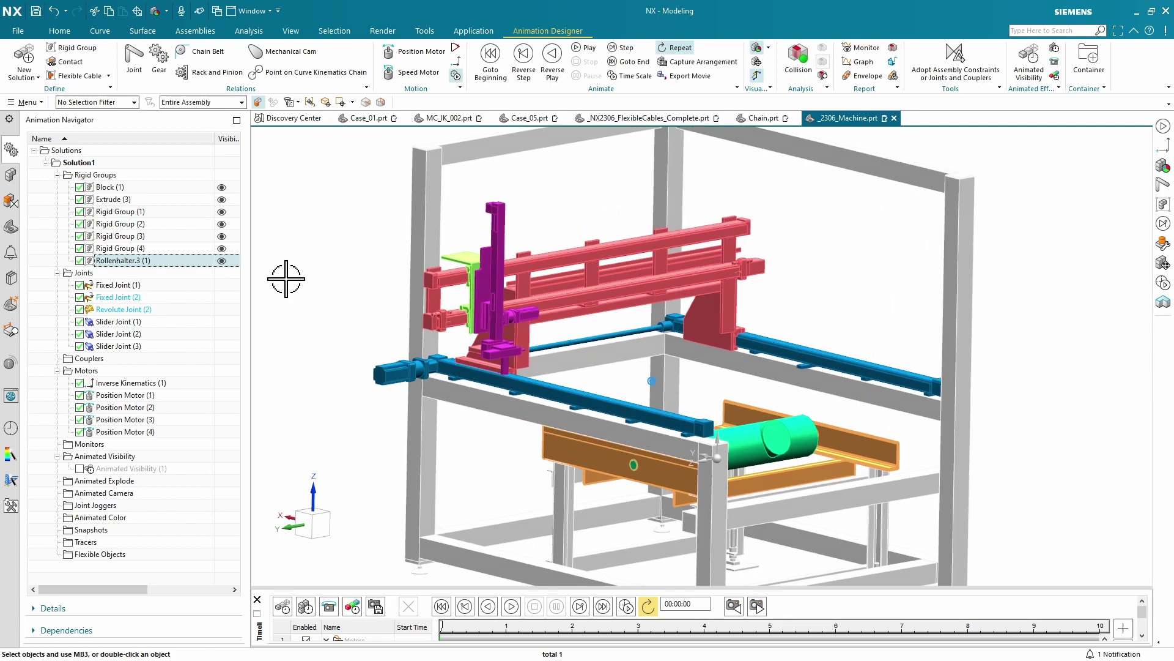
{"action": "middle_click_drag", "start_coordinate": [286, 279], "coordinate": [288, 278]}
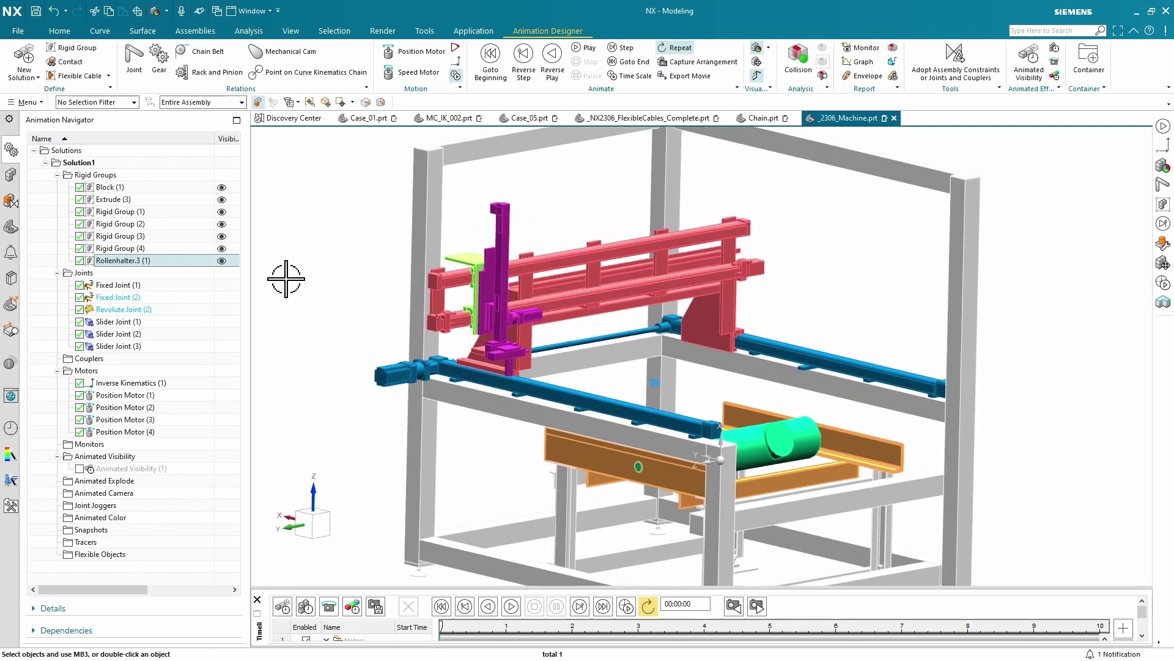
{"action": "left_click", "coordinate": [756, 48]}
{"action": "scroll", "coordinate": [345, 224], "scroll_direction": "down", "scroll_amount": 1}
{"action": "key", "text": "Escape"}
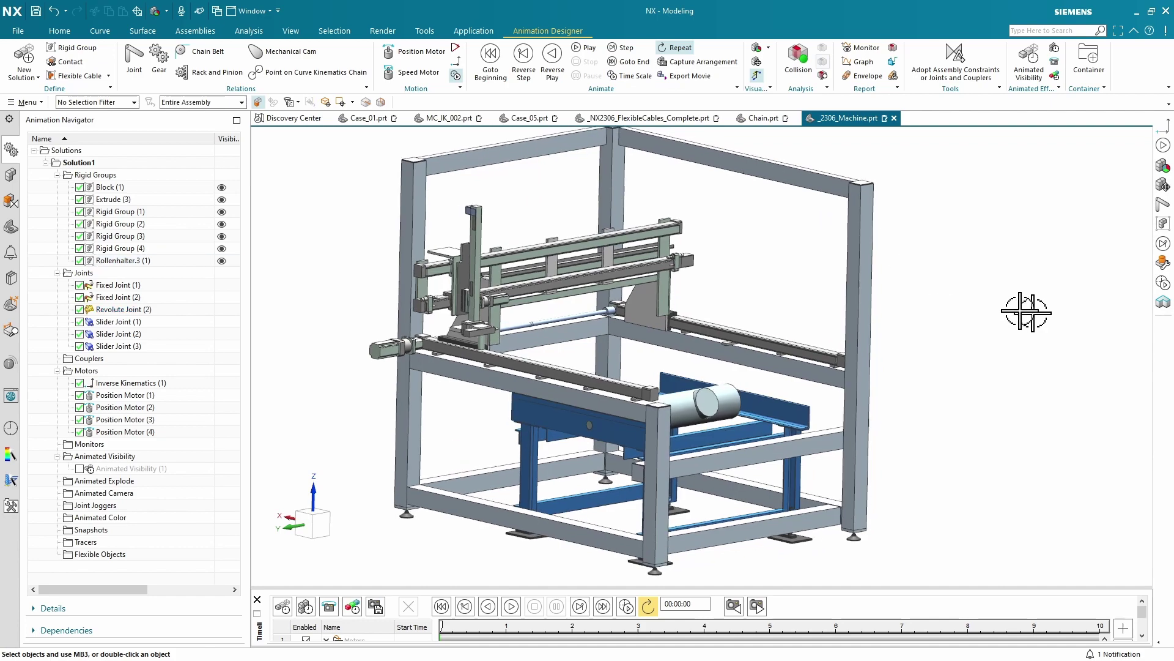
- Play the machine's animation and set its time scale to 0.1
{"action": "left_click", "coordinate": [587, 49]}
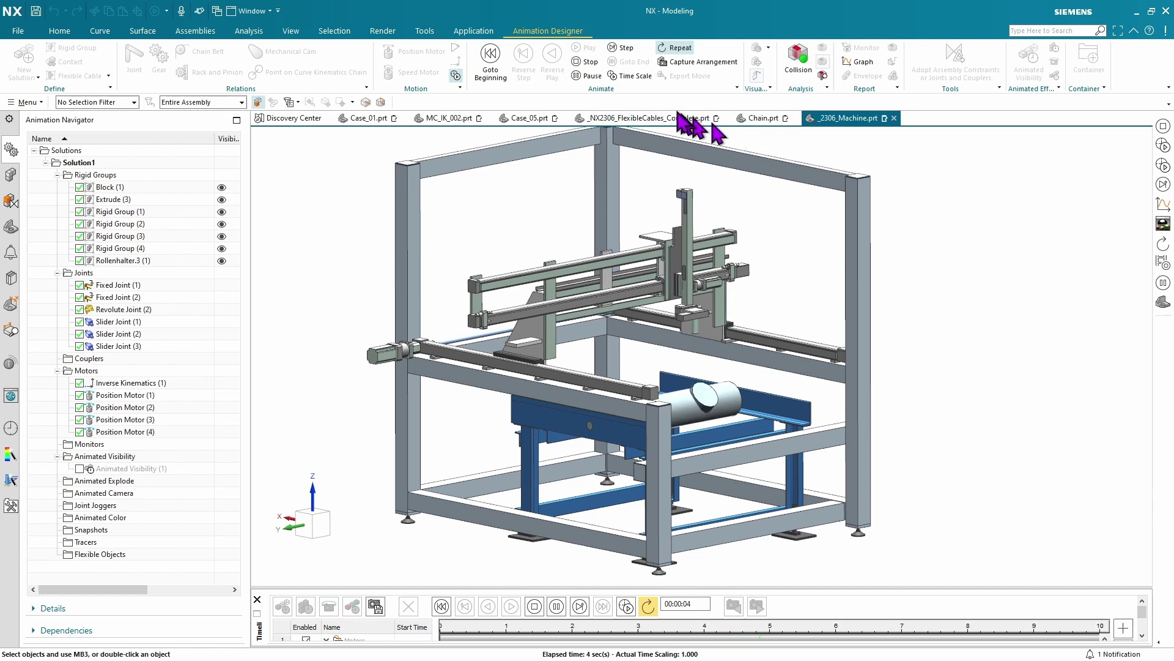
{"action": "left_click", "coordinate": [630, 76]}
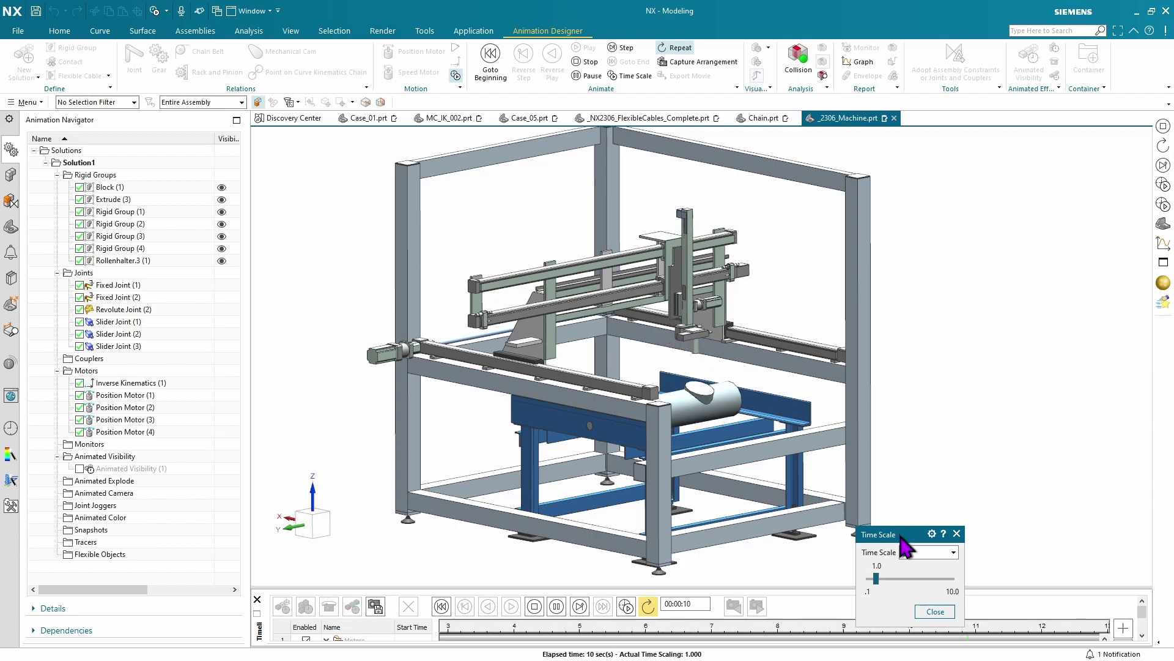
{"action": "left_click_drag", "start_coordinate": [902, 537], "coordinate": [954, 202]}
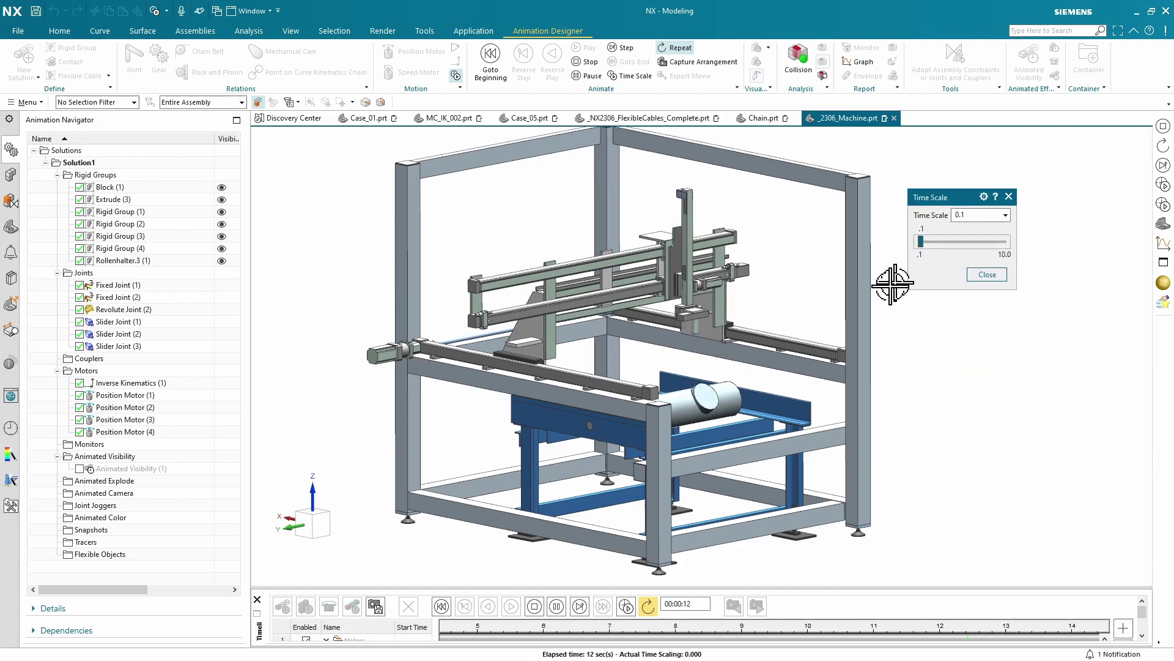
- Examine the moving gantry gripper and linear slides up close while the slowed animation plays
{"action": "scroll", "coordinate": [942, 358], "scroll_direction": "up", "scroll_amount": 8}
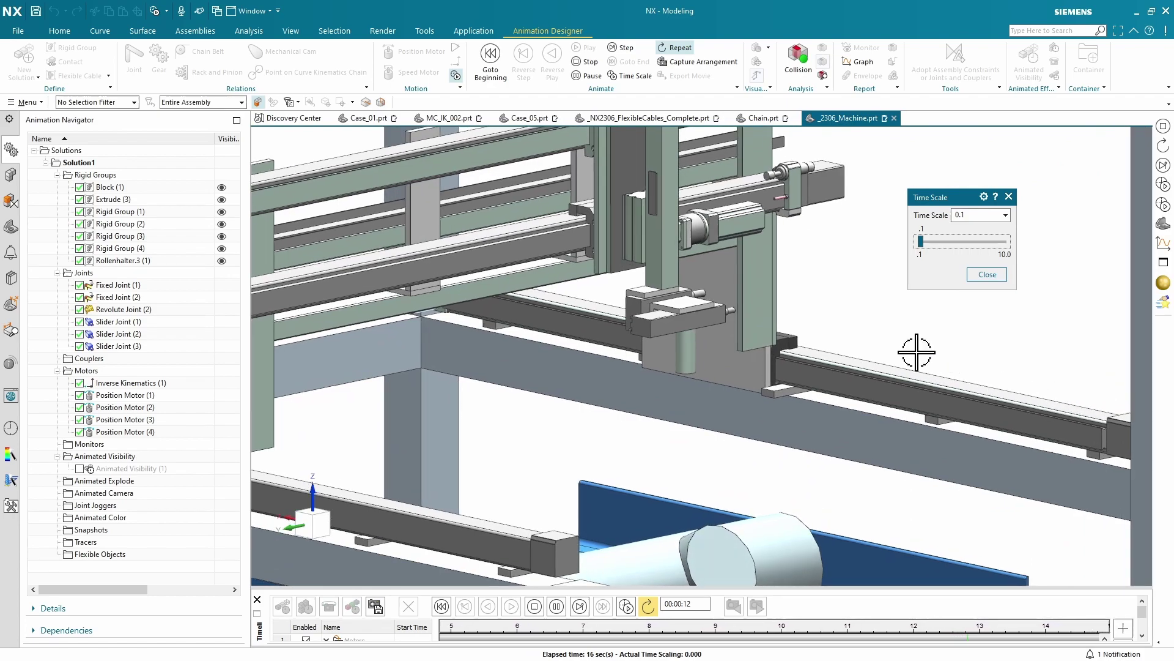
{"action": "scroll", "coordinate": [916, 352], "scroll_direction": "up", "scroll_amount": 2}
{"action": "middle_click_drag", "start_coordinate": [917, 352], "coordinate": [889, 278]}
{"action": "scroll", "coordinate": [816, 282], "scroll_direction": "up", "scroll_amount": 4}
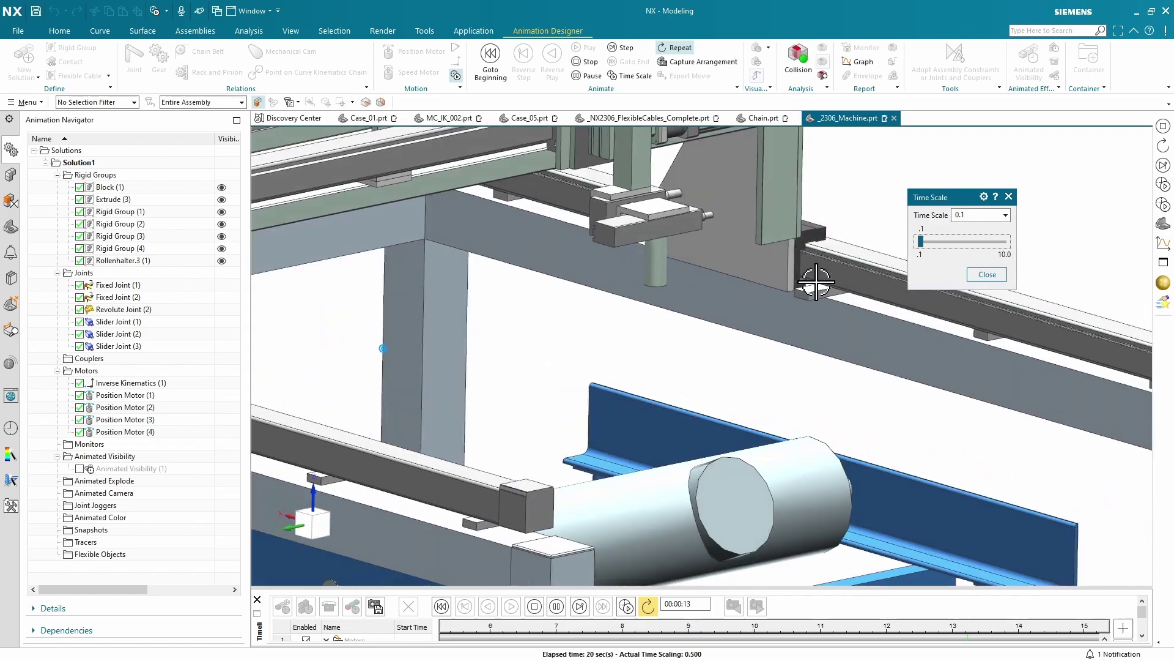
{"action": "scroll", "coordinate": [816, 282], "scroll_direction": "down", "scroll_amount": 4}
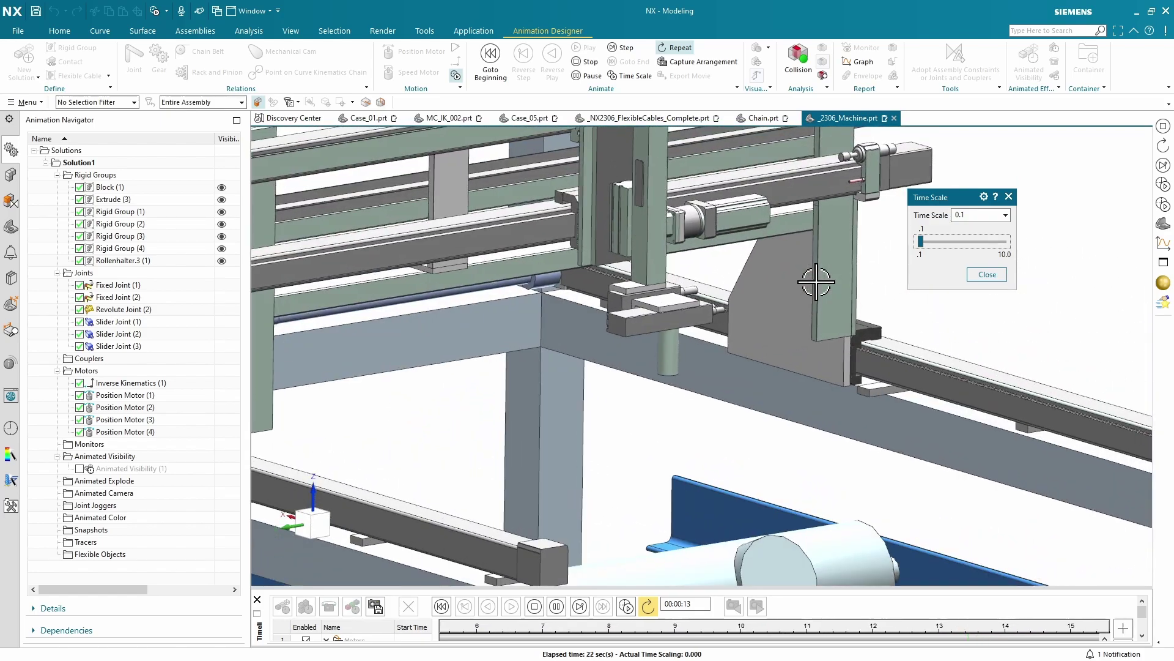
{"action": "scroll", "coordinate": [816, 282], "scroll_direction": "down", "scroll_amount": 5}
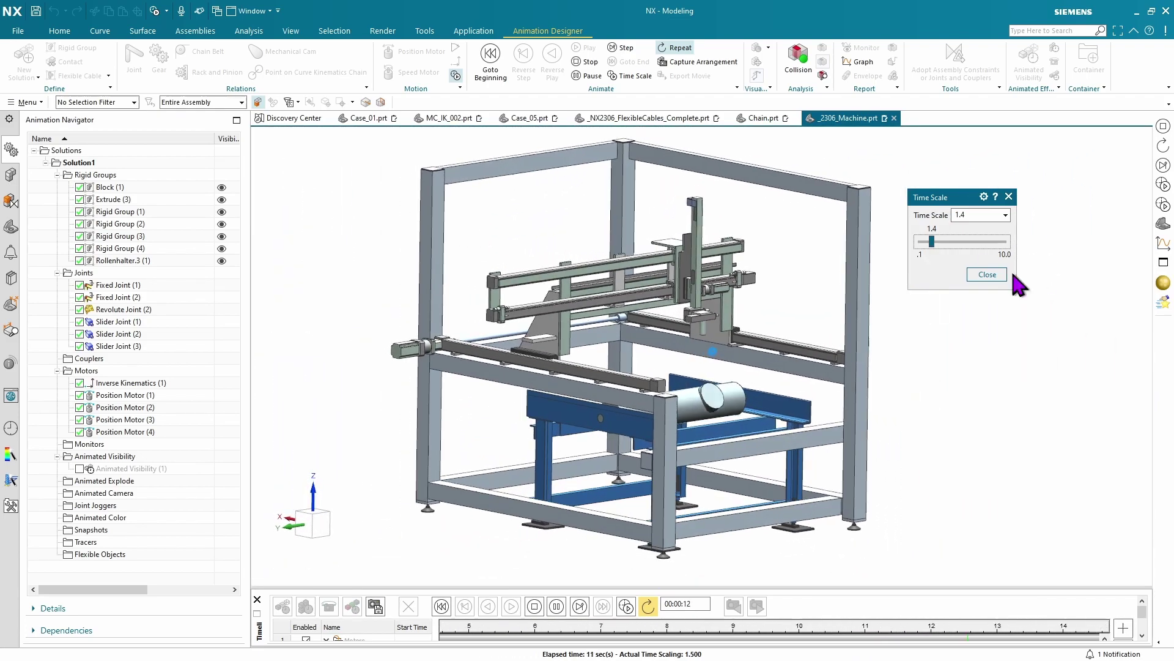
- Close the time scale settings and stop the machine's animation
{"action": "left_click", "coordinate": [987, 274]}
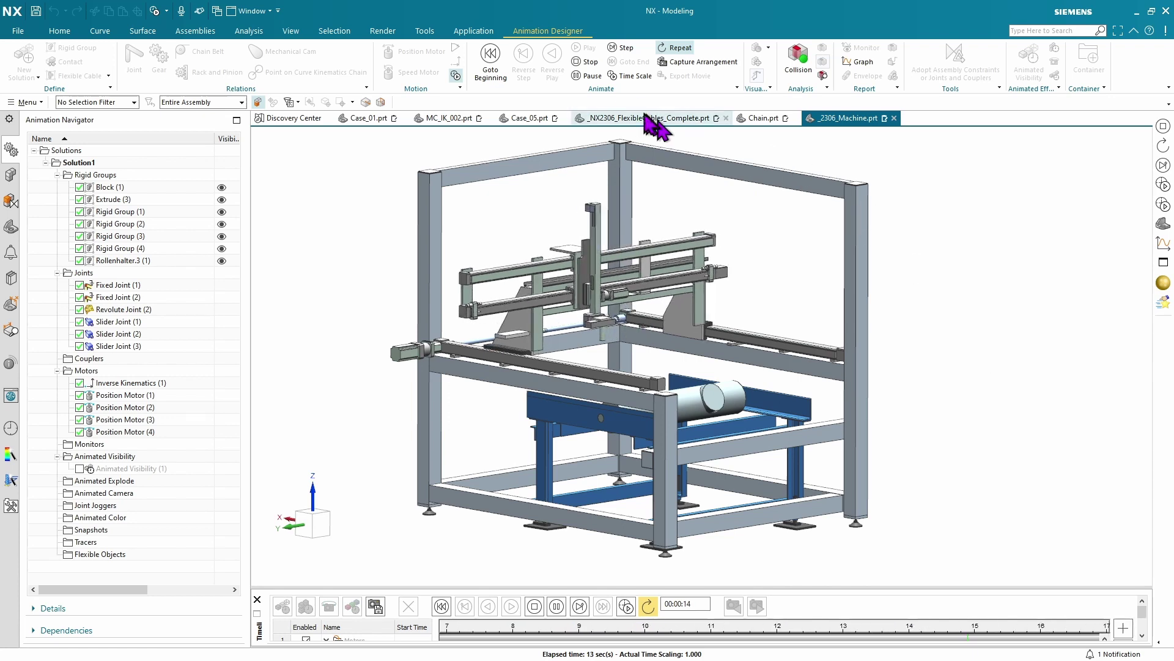
{"action": "left_click", "coordinate": [591, 63]}
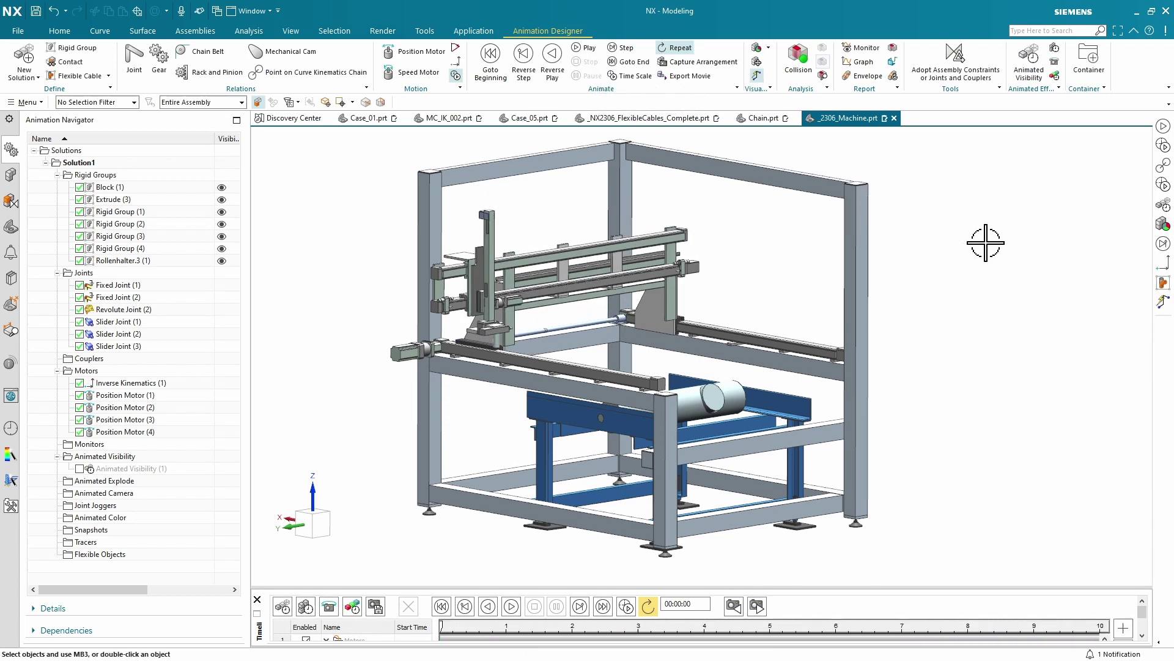